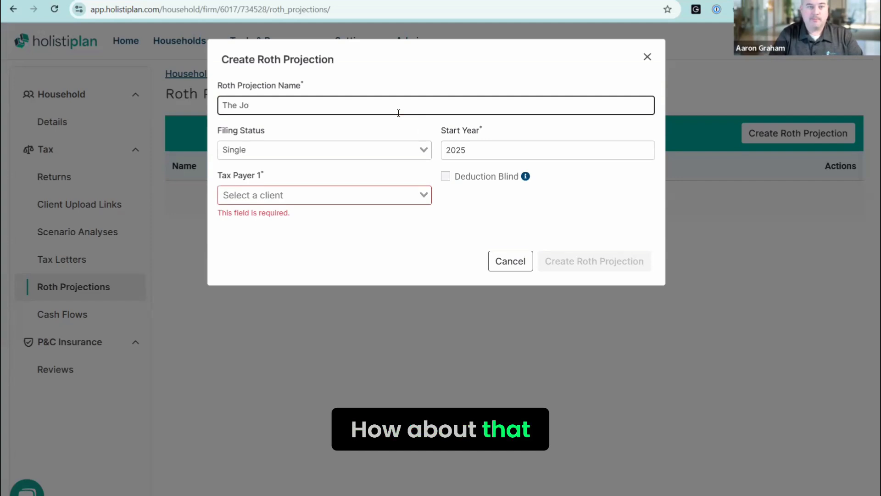
# Name the new Roth projection "The Joy of Rothing" and set its filing status to Married Filing Jointly
pyautogui.write('of Rothing')
pyautogui.press('Tab')
pyautogui.press('Down')
pyautogui.press('Down')
pyautogui.press('Return')
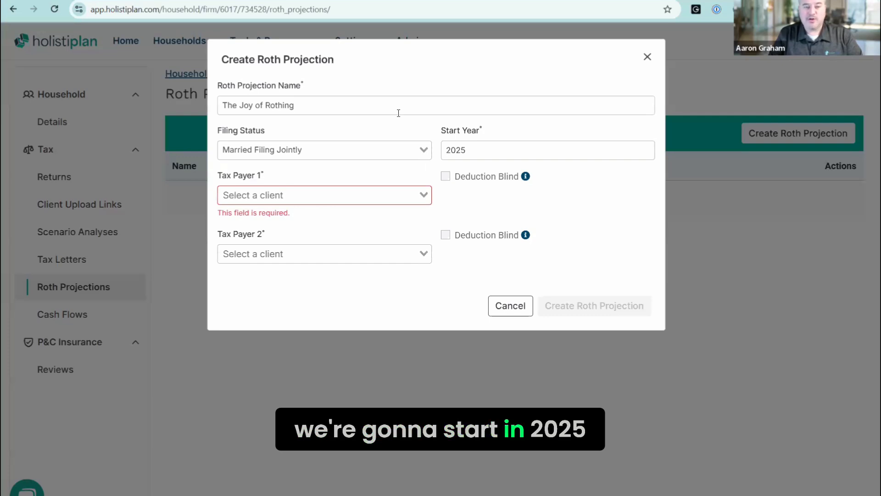
# Assign the first listed client as Tax Payer 1 and the second as Tax Payer 2, and create the projection
pyautogui.press('Tab')
pyautogui.press('Tab')
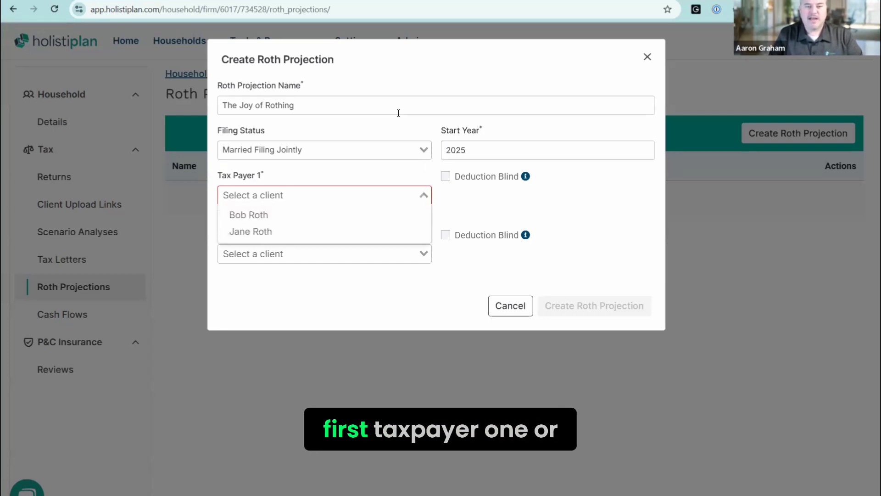
pyautogui.press('Down')
pyautogui.press('Return')
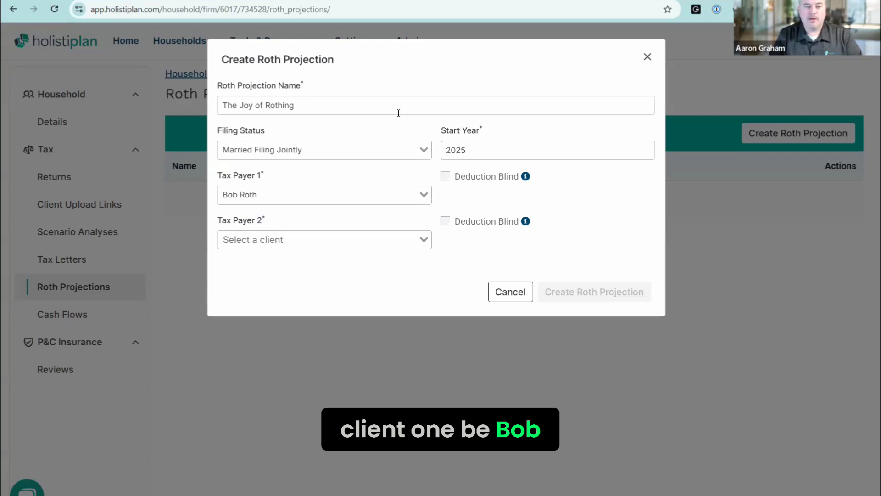
pyautogui.press('Tab')
pyautogui.press('Down')
pyautogui.press('Down')
pyautogui.press('Return')
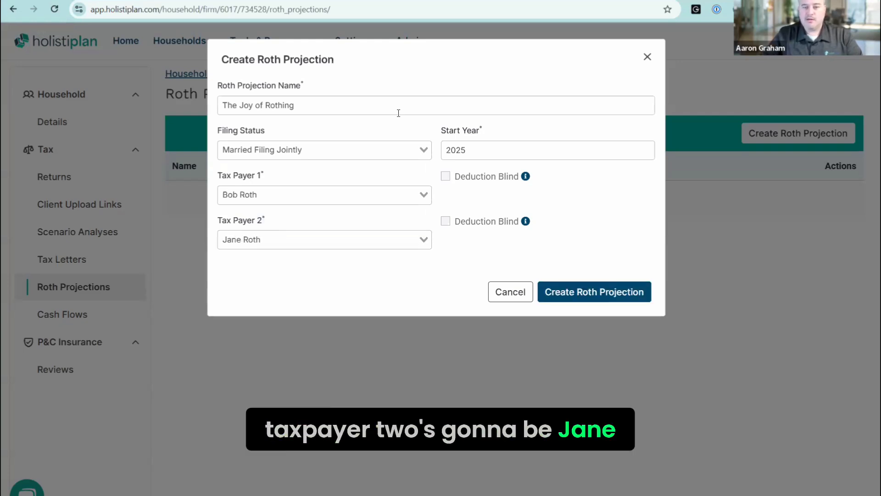
pyautogui.click(589, 291)
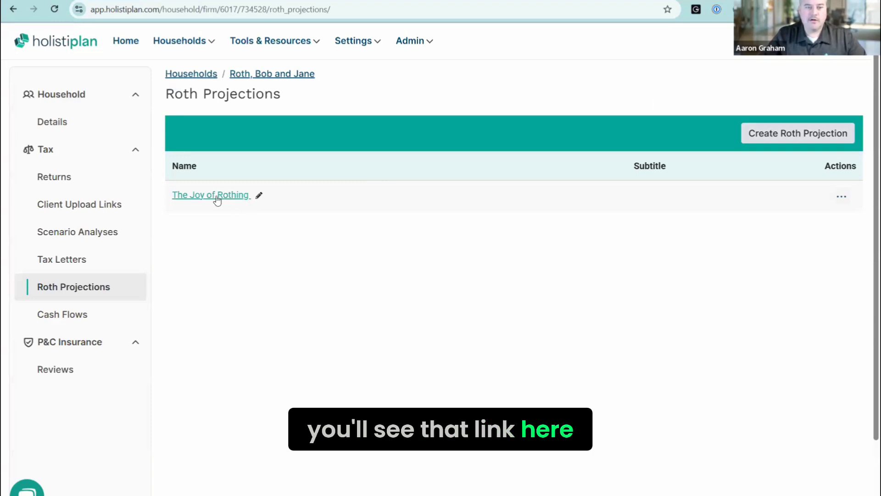
# Open The Joy of Rothing projection and set its taxable assets to $250,000 with a cost basis of $100,000
pyautogui.click(241, 197)
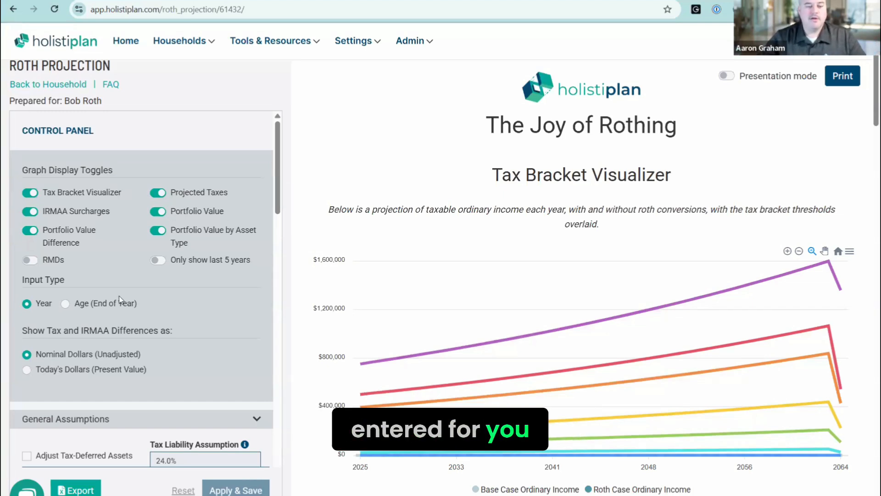
pyautogui.scroll(-3, 128, 303)
pyautogui.scroll(-3, 134, 297)
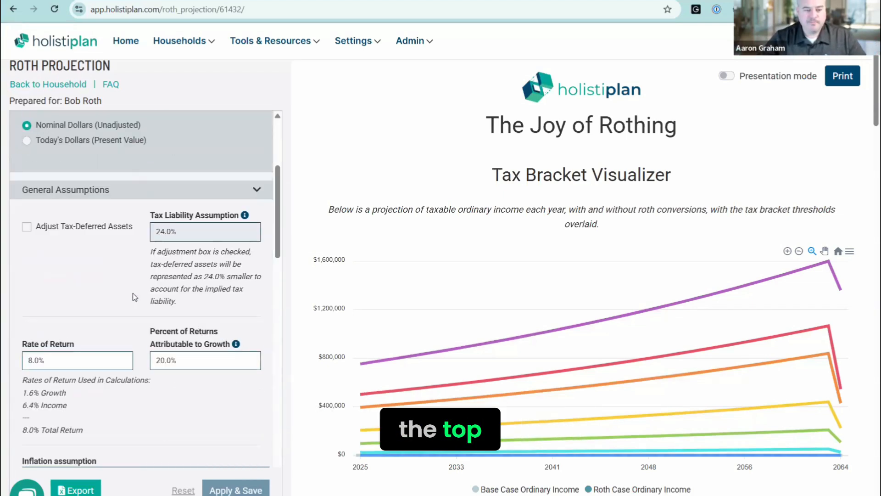
pyautogui.scroll(-15, 134, 297)
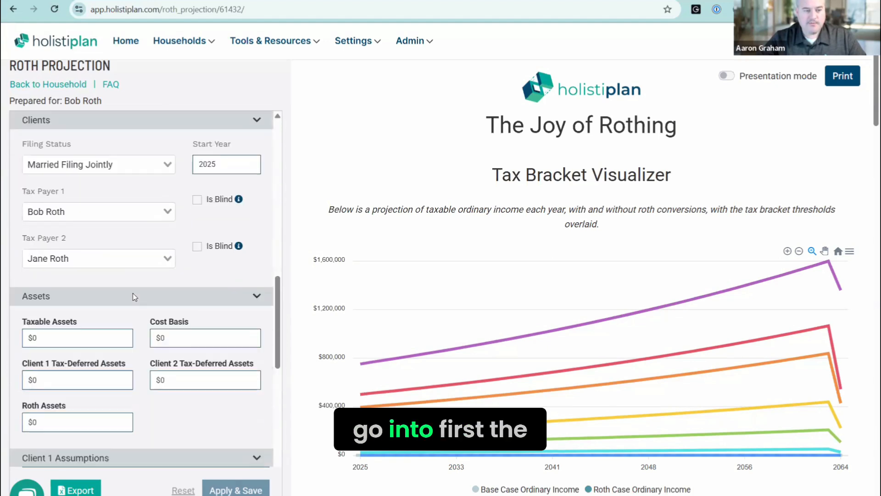
pyautogui.scroll(-1, 134, 297)
pyautogui.click(100, 289)
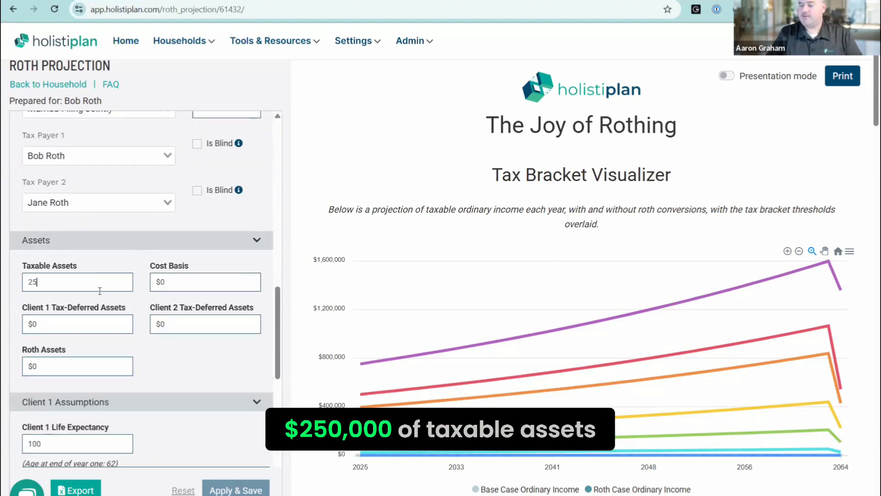
pyautogui.write('250,000')
pyautogui.press('Tab')
pyautogui.write('100000')
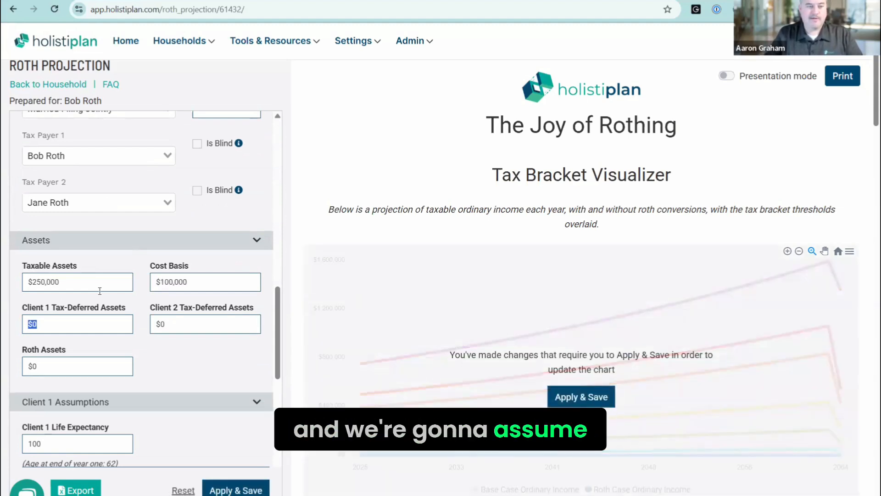
# Set the tax-deferred assets to $500,000 for each client and the Roth assets to $250,000
pyautogui.write('5000')
pyautogui.press('Tab')
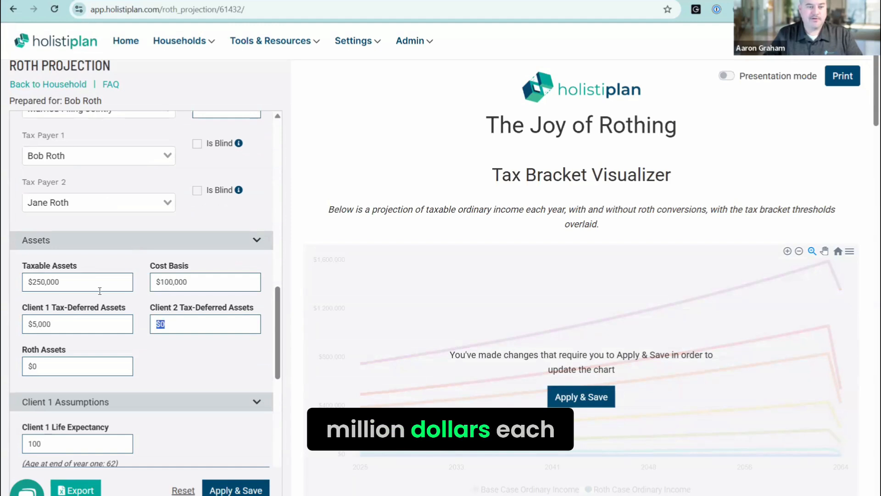
pyautogui.click(97, 319)
pyautogui.write('00')
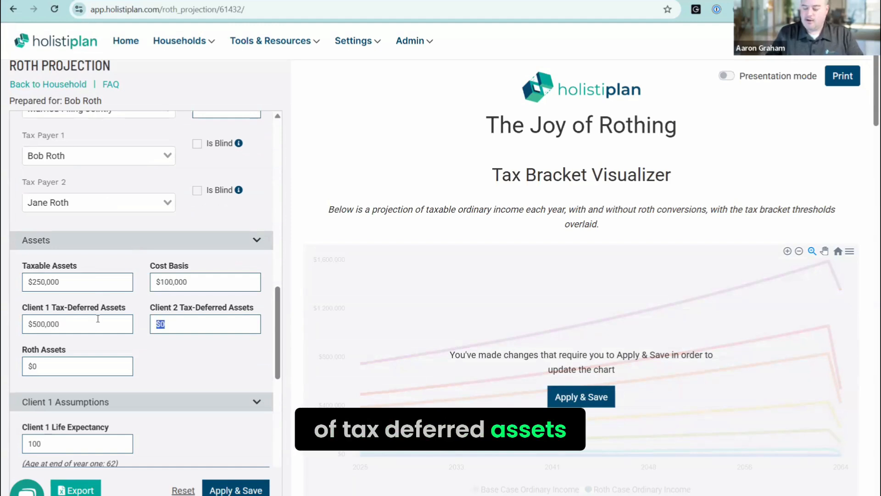
pyautogui.write('50000')
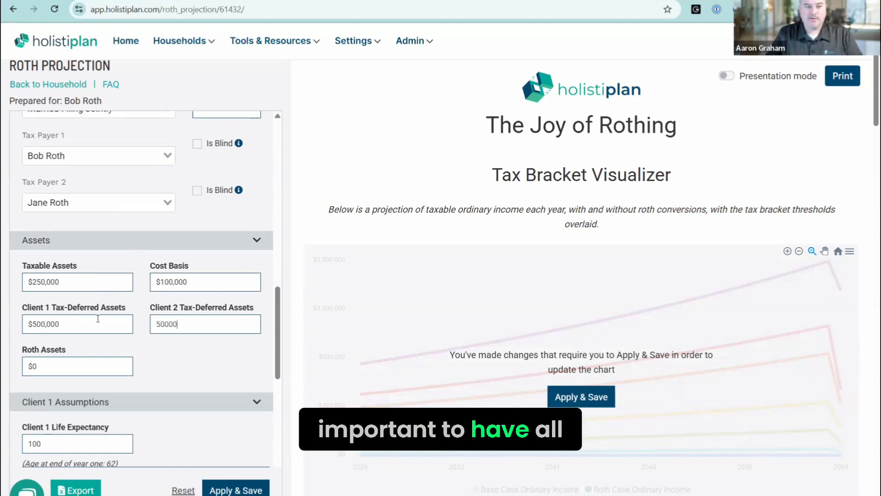
pyautogui.write('0')
pyautogui.press('Tab')
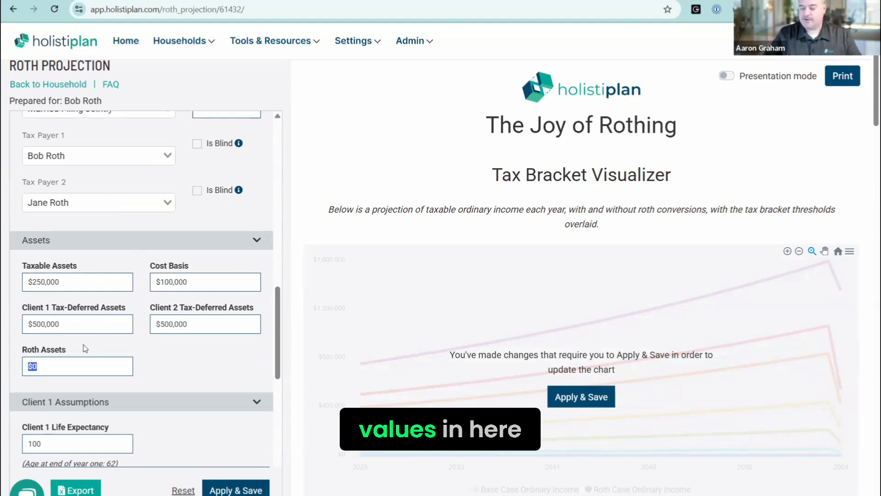
pyautogui.write('250000')
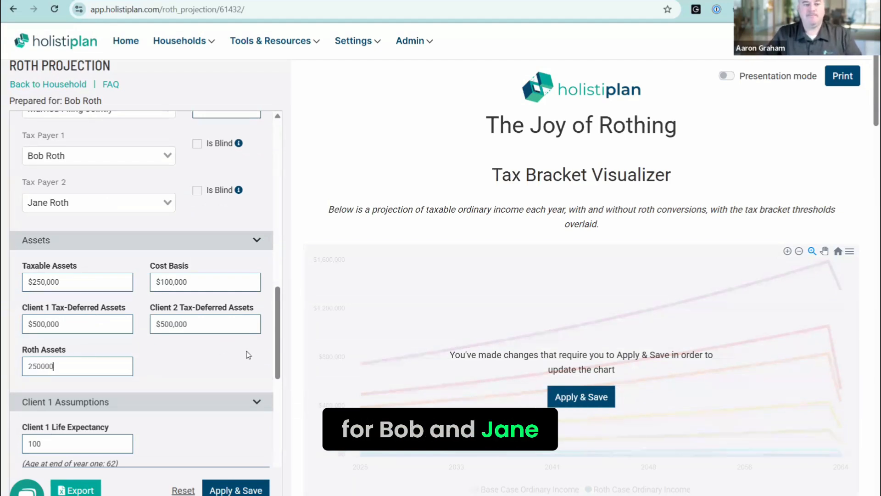
pyautogui.click(151, 356)
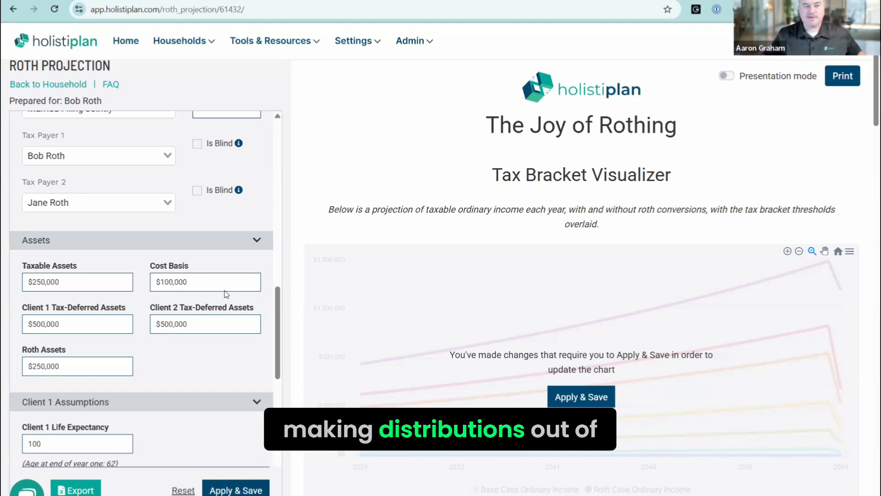
# Add an age-based wages row for Client 1 starting at age 62 with $150,000 a year and 2% inflation
pyautogui.scroll(-4, 191, 324)
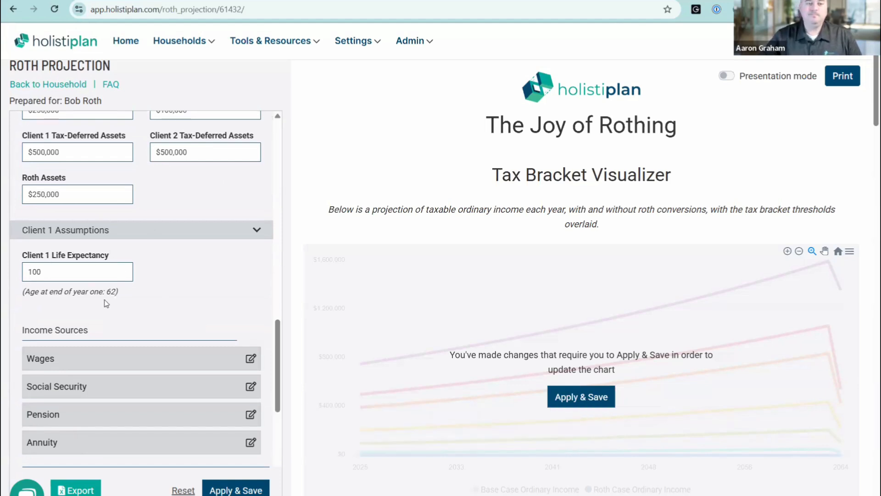
pyautogui.click(101, 358)
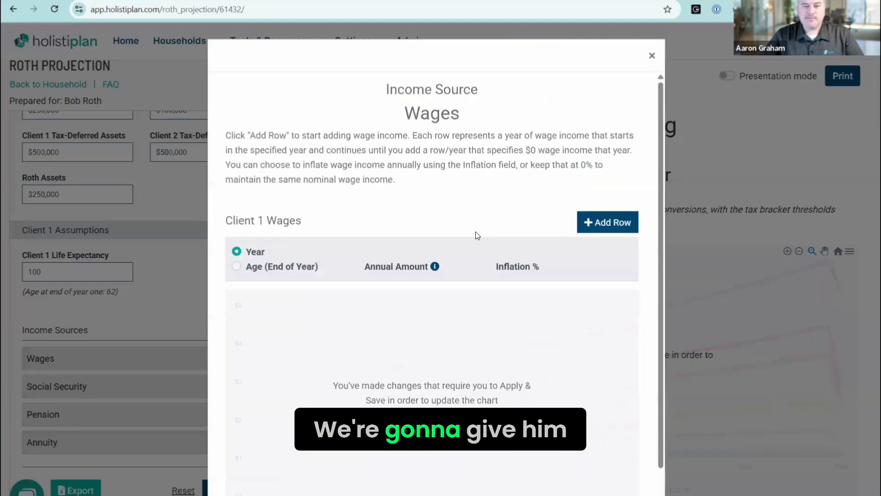
pyautogui.click(597, 222)
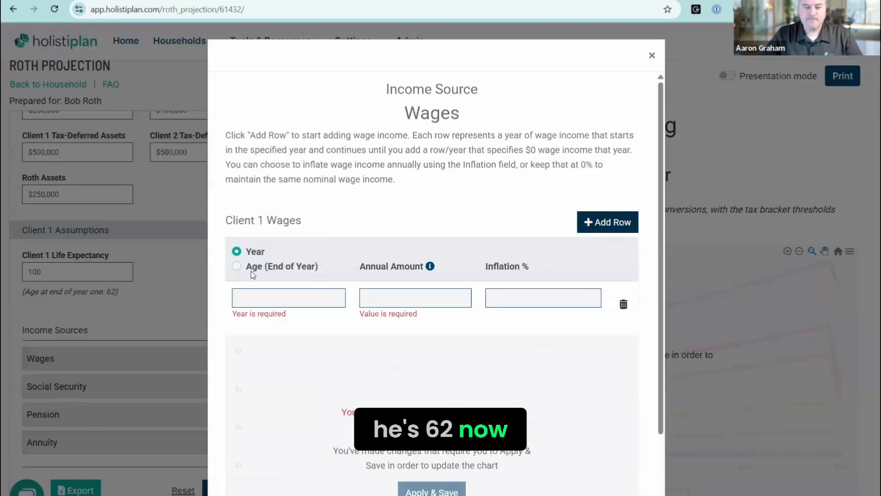
pyautogui.click(236, 266)
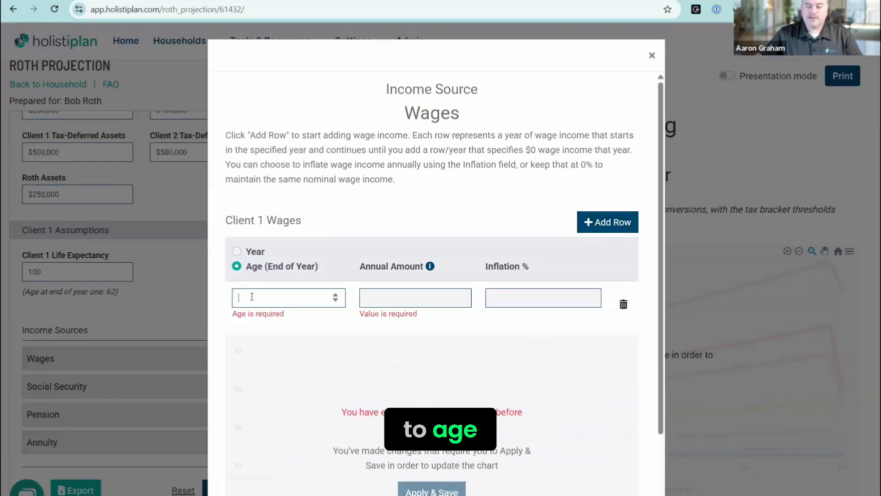
pyautogui.click(252, 296)
pyautogui.write('62')
pyautogui.press('Tab')
pyautogui.write('15000')
pyautogui.press('Tab')
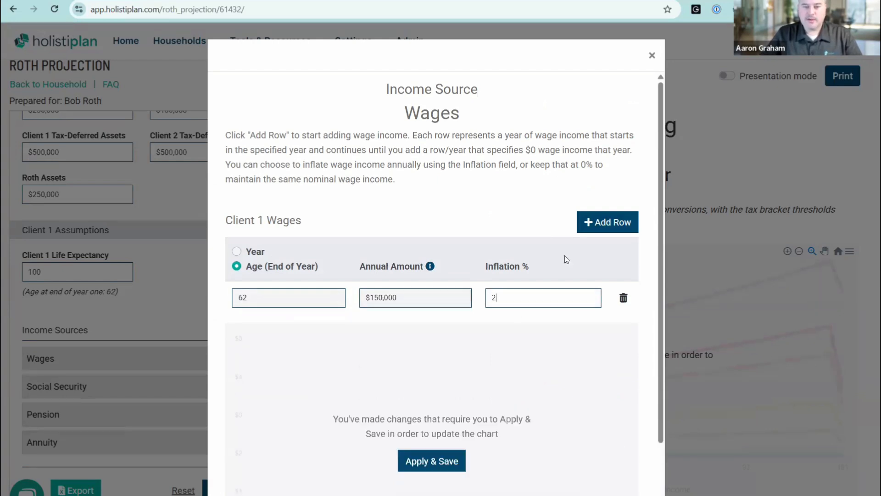
# Add a second Client 1 wages row at age 64 with $0 and 2% inflation, and save the wages
pyautogui.click(602, 224)
pyautogui.click(316, 330)
pyautogui.write('64')
pyautogui.press('Tab')
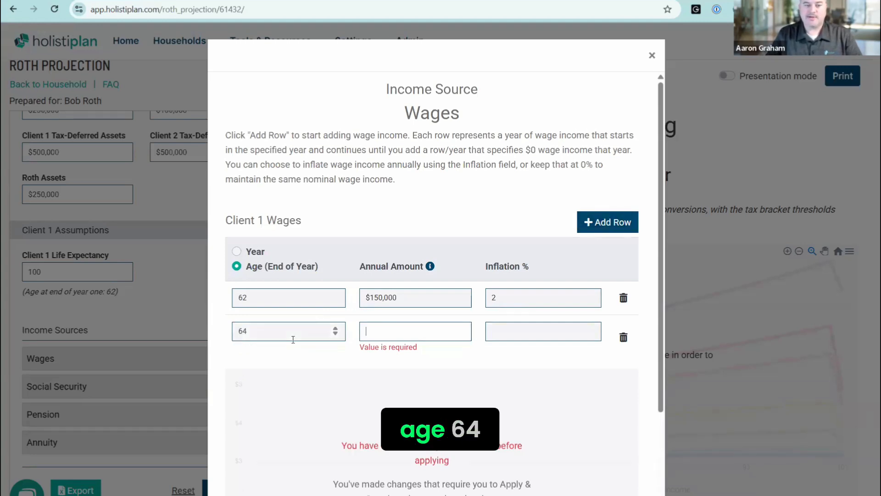
pyautogui.write('0')
pyautogui.press('Tab')
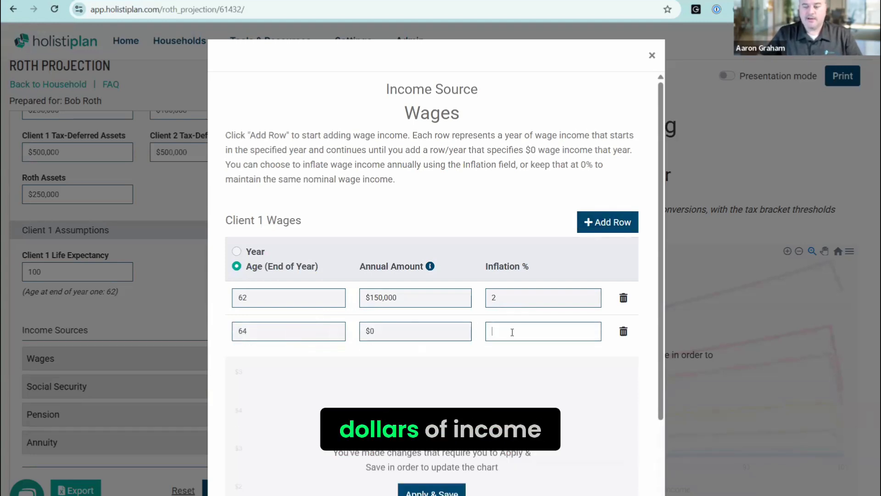
pyautogui.click(436, 492)
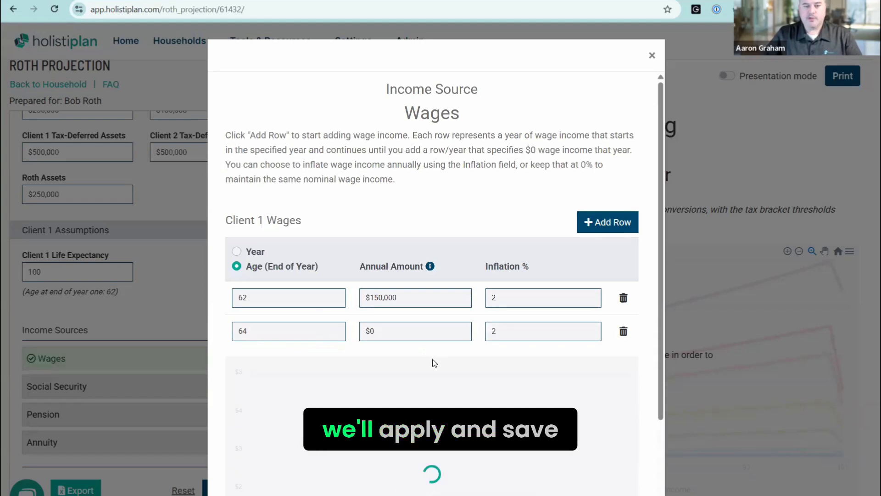
pyautogui.scroll(-2, 431, 358)
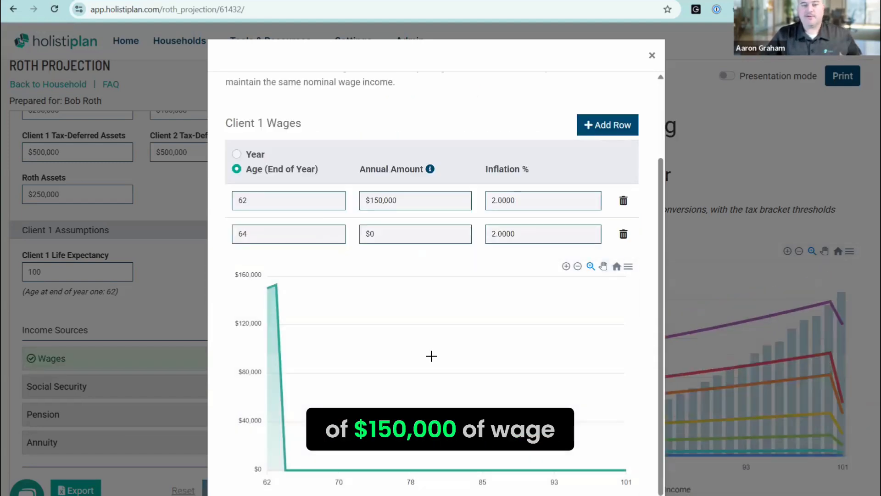
pyautogui.moveTo(272, 294)
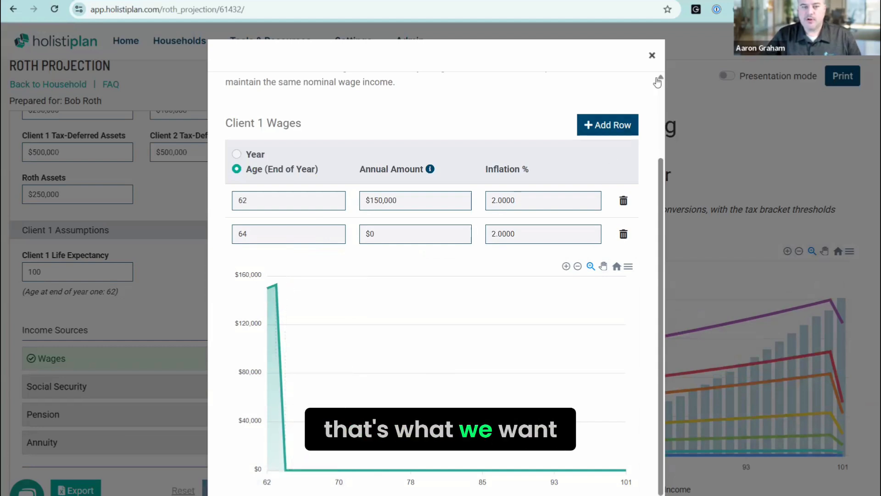
pyautogui.click(167, 390)
# Add and save Client 1 Social Security income starting at age 70 with $30,000 a year and 2% inflation
pyautogui.click(156, 393)
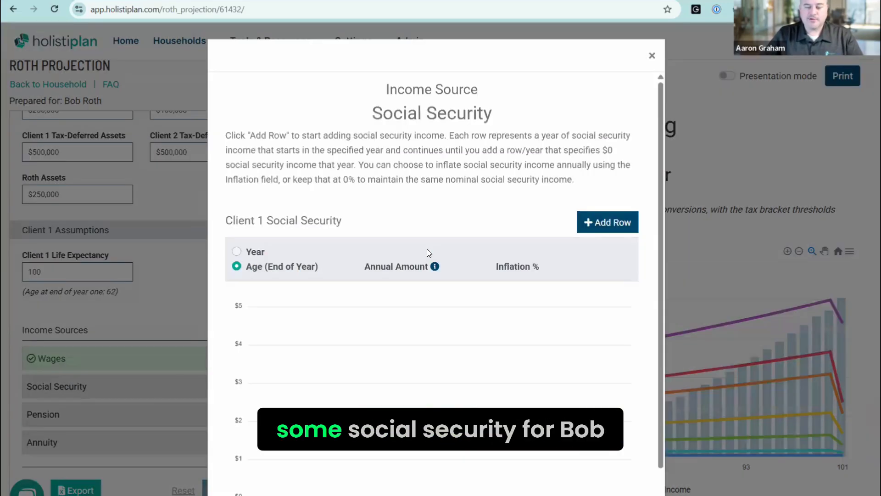
pyautogui.click(610, 223)
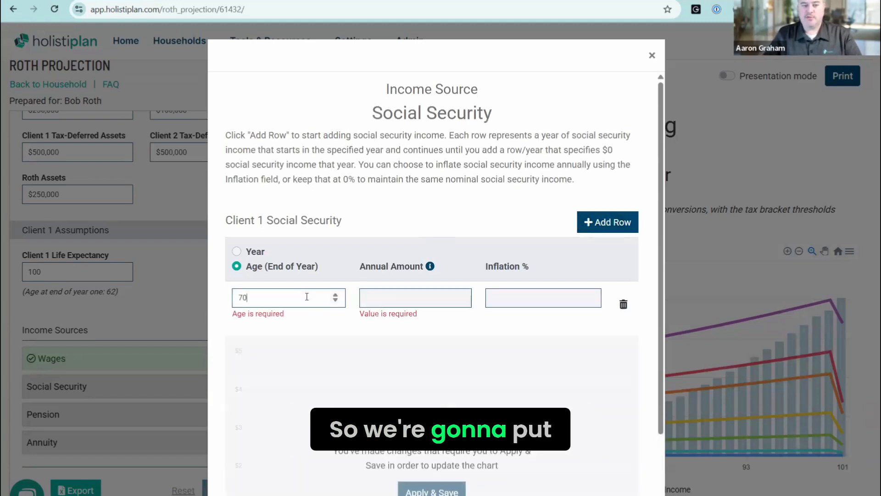
pyautogui.press('Tab')
pyautogui.write('300')
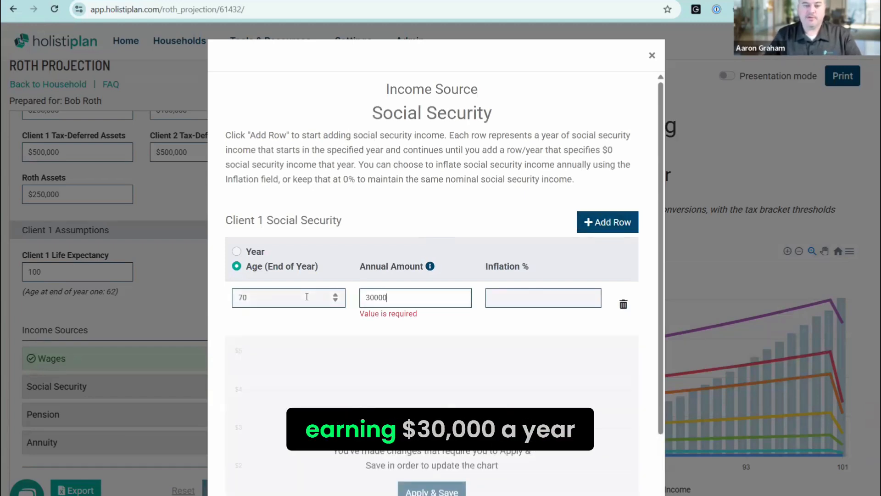
pyautogui.press('Tab')
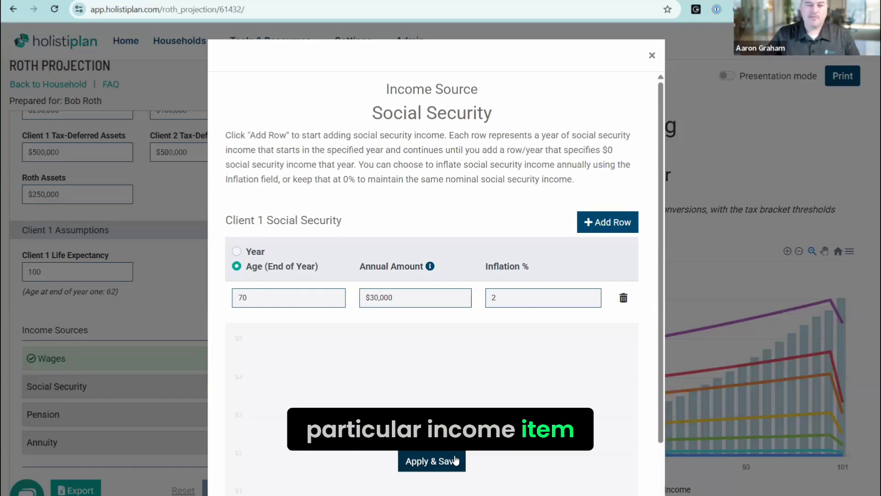
pyautogui.click(416, 464)
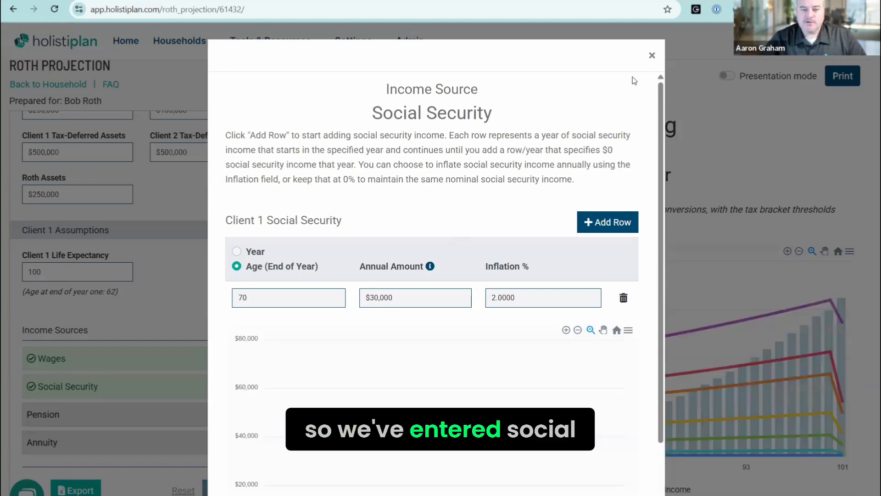
pyautogui.scroll(-2, 420, 327)
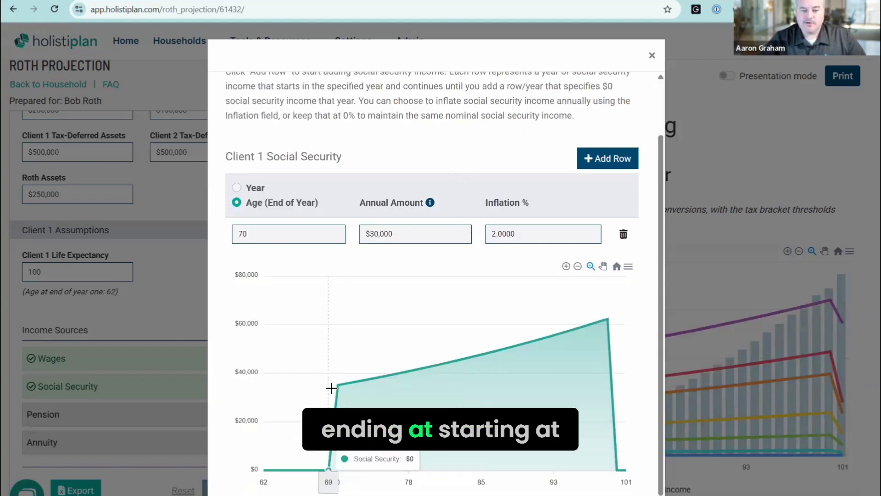
pyautogui.click(668, 57)
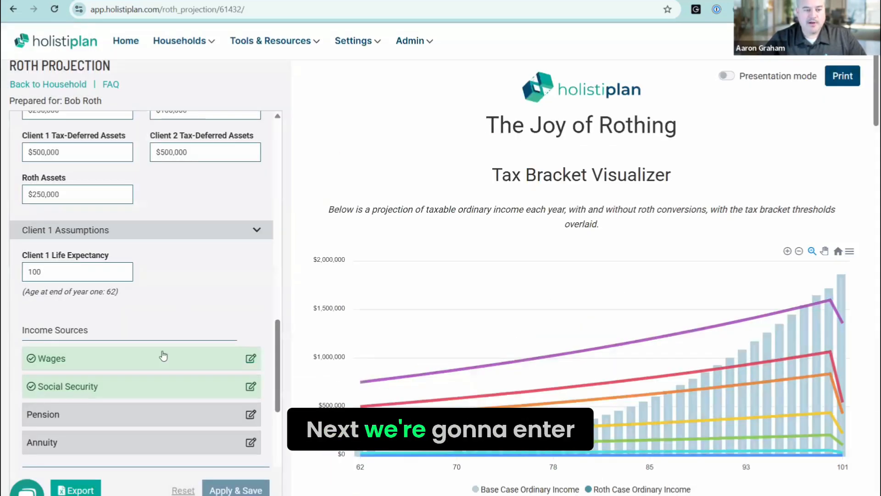
# Add and save a Client 2 pension starting at age 60 with $24,000 a year, 2% inflation and 50% survivorship
pyautogui.scroll(-5, 161, 350)
pyautogui.scroll(-3, 162, 353)
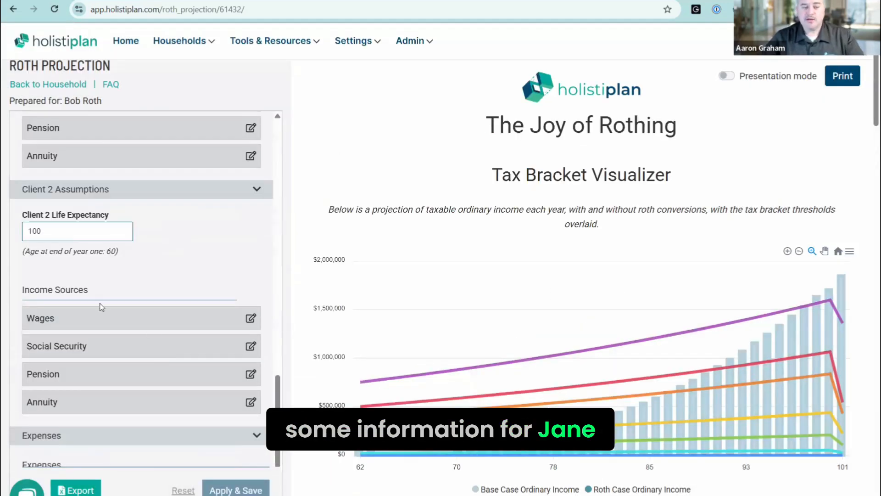
pyautogui.click(117, 375)
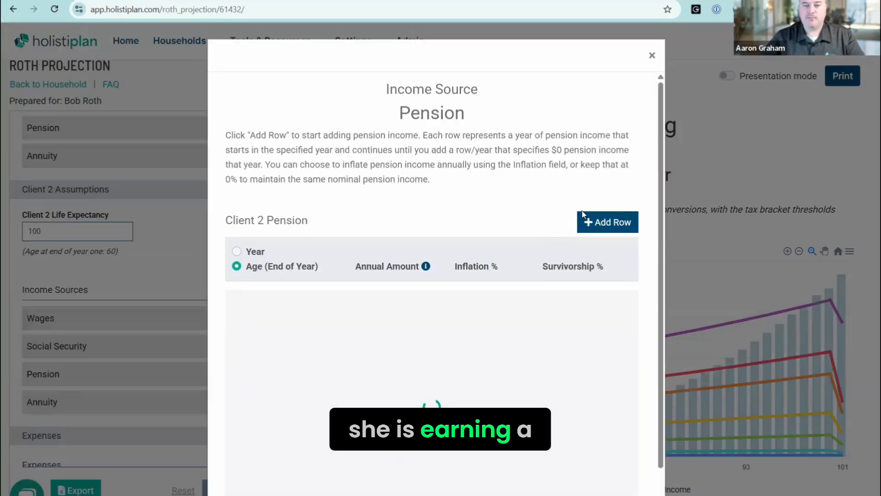
pyautogui.click(586, 223)
pyautogui.click(250, 301)
pyautogui.write('60')
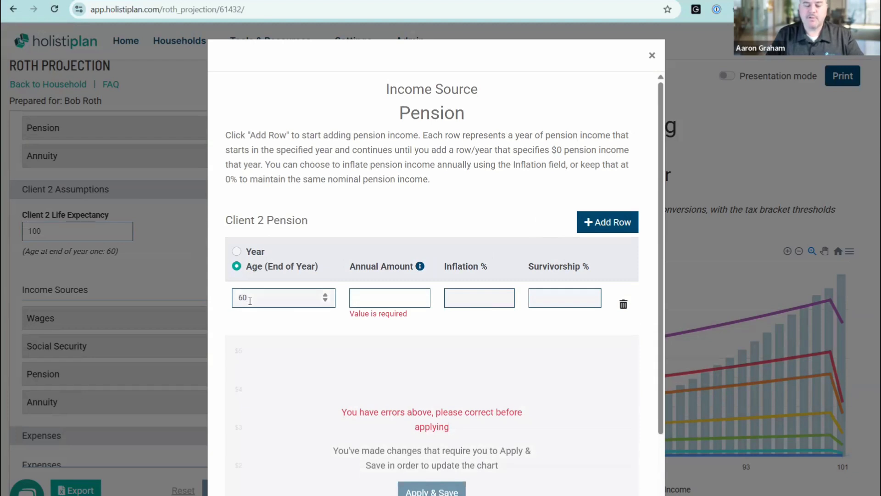
pyautogui.write('24000')
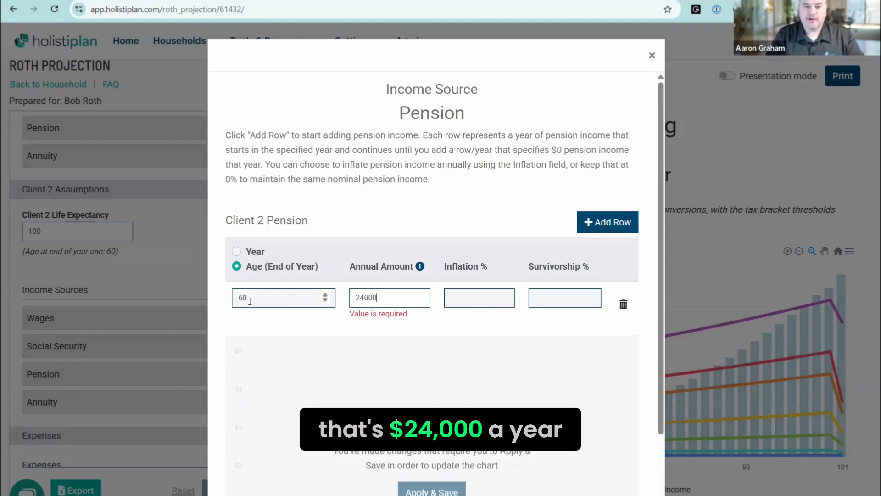
pyautogui.press('Tab')
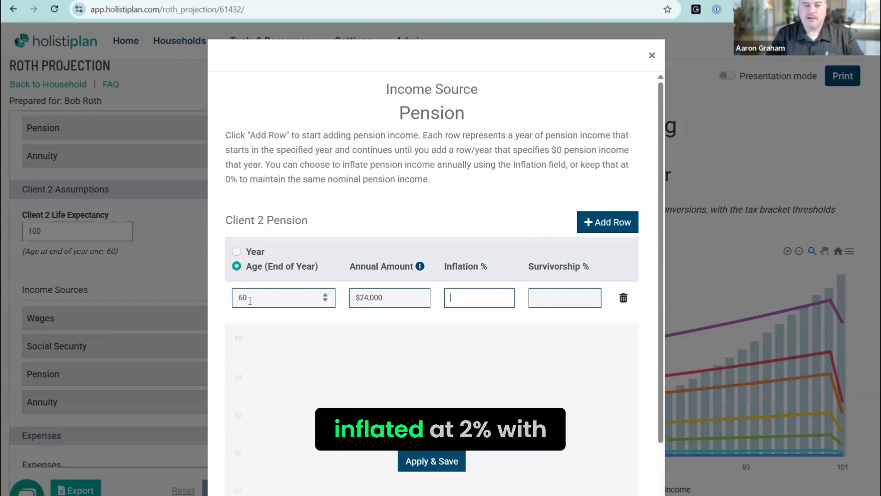
pyautogui.press('Tab')
pyautogui.write('50')
pyautogui.click(436, 471)
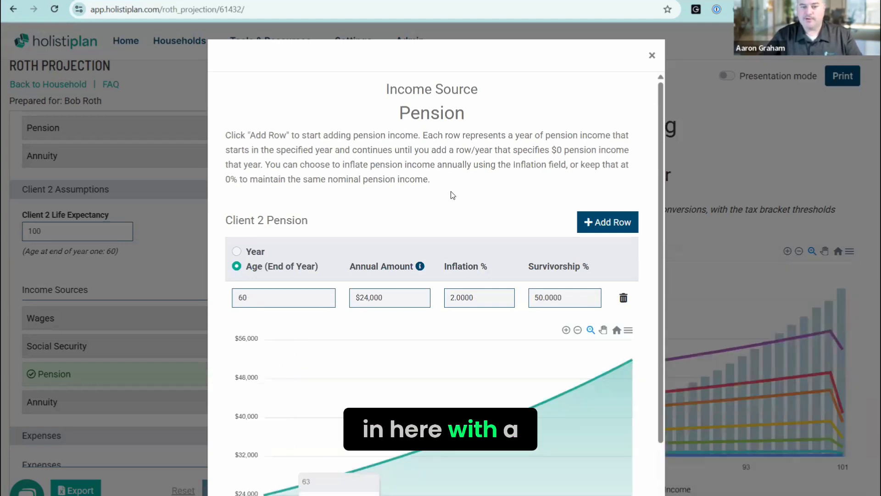
pyautogui.scroll(-1, 291, 475)
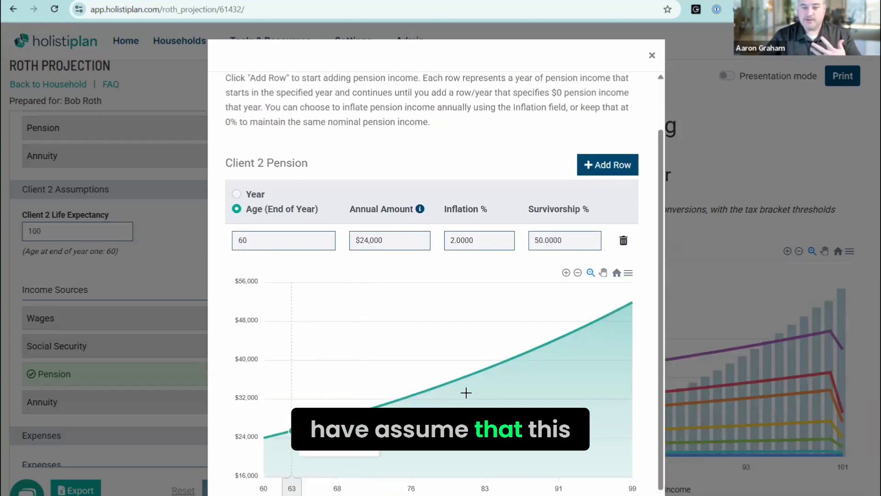
pyautogui.click(652, 55)
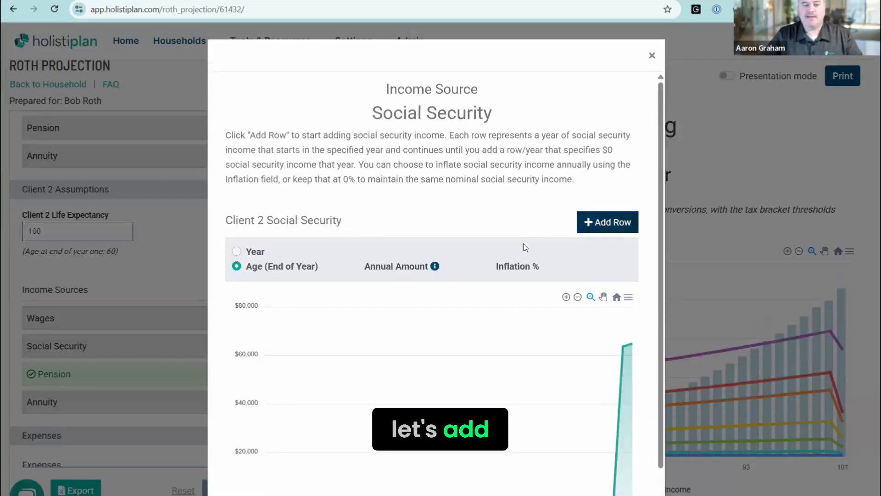
# Add and save Client 2 Social Security income starting at age 70 with $25,000 a year and 2% inflation
pyautogui.click(601, 222)
pyautogui.write('70')
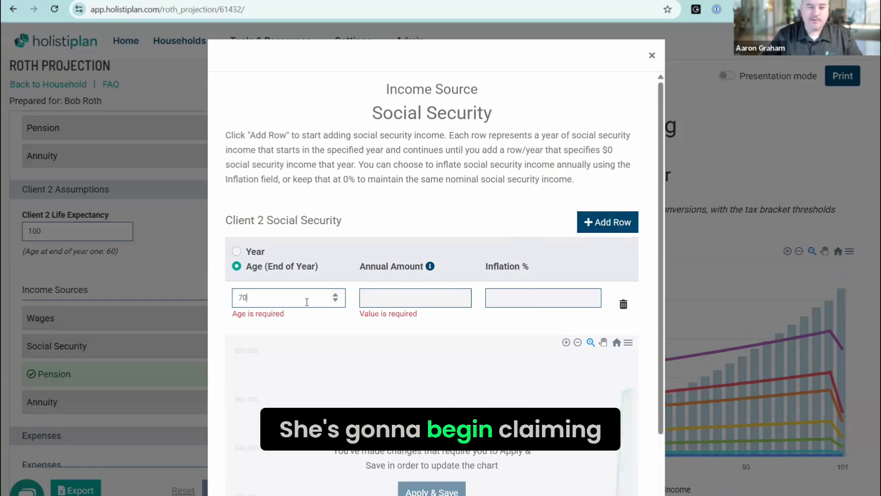
pyautogui.press('Tab')
pyautogui.write('25,')
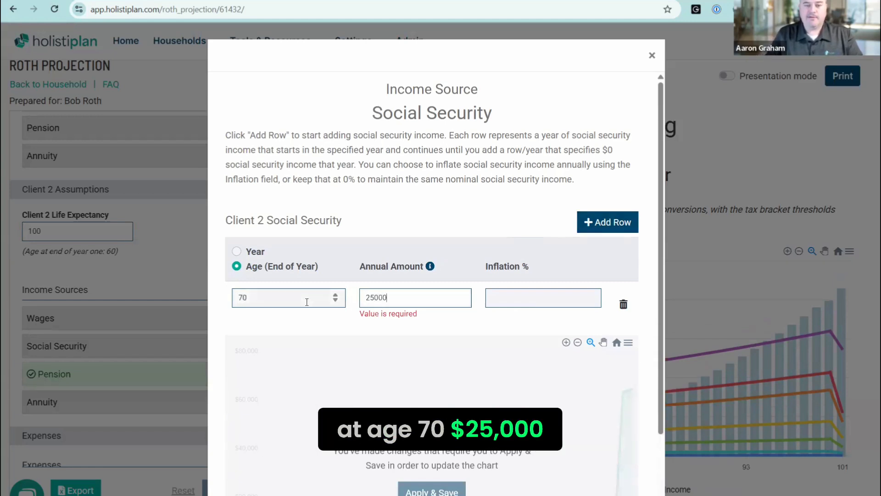
pyautogui.write('000')
pyautogui.press('Tab')
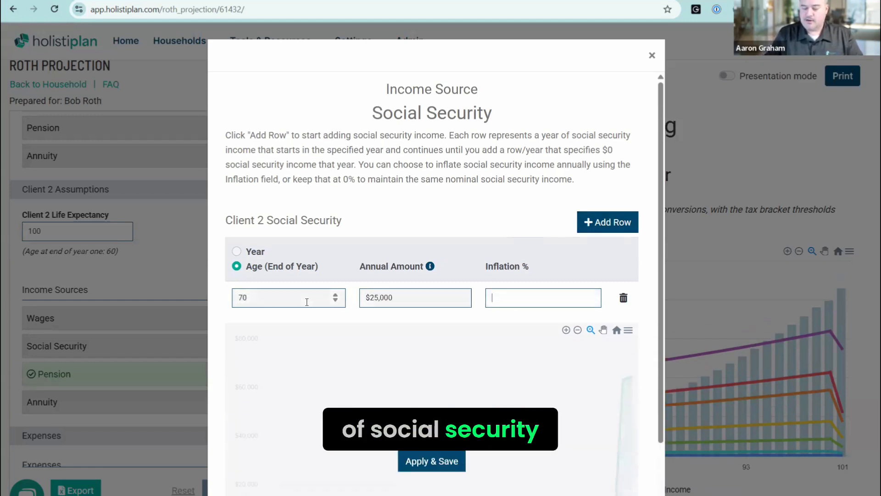
pyautogui.write('2')
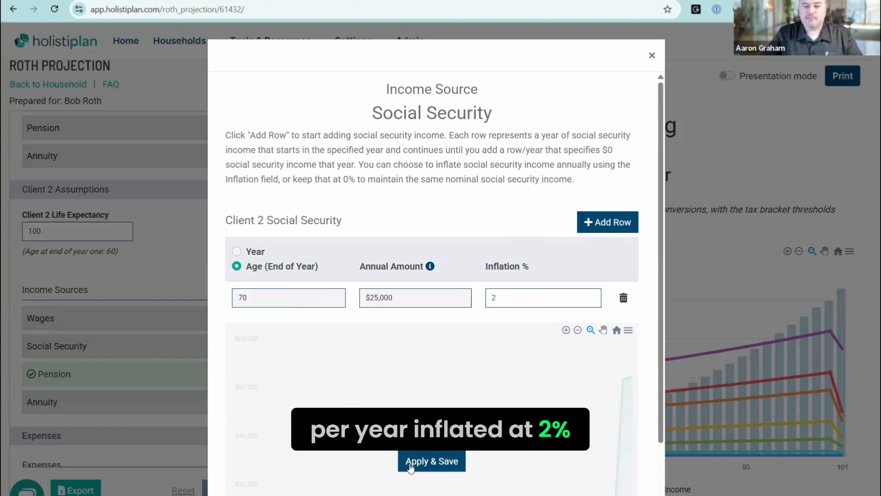
pyautogui.click(448, 461)
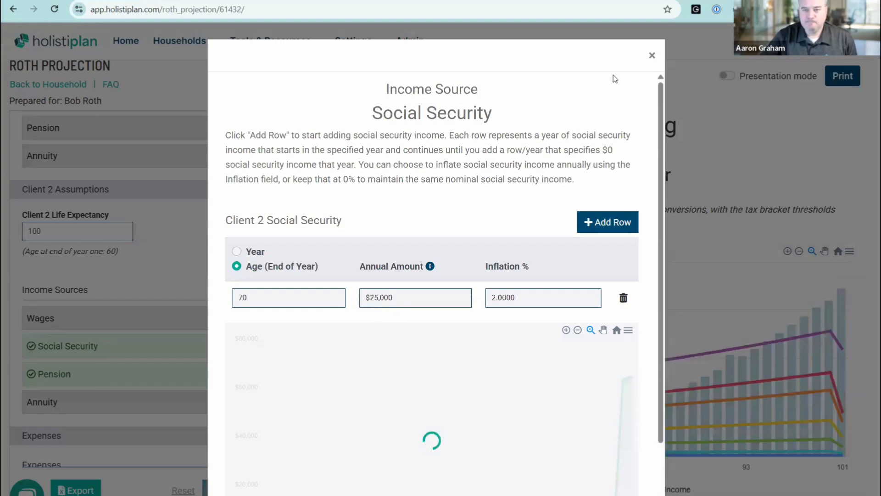
pyautogui.click(185, 218)
# Start a client spending row based on year instead of age, with 2025 as its starting year
pyautogui.scroll(-4, 145, 263)
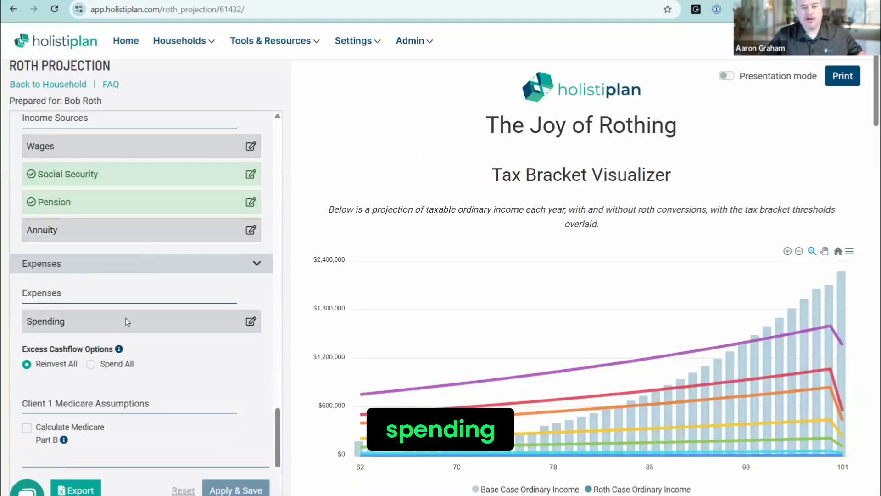
pyautogui.click(125, 321)
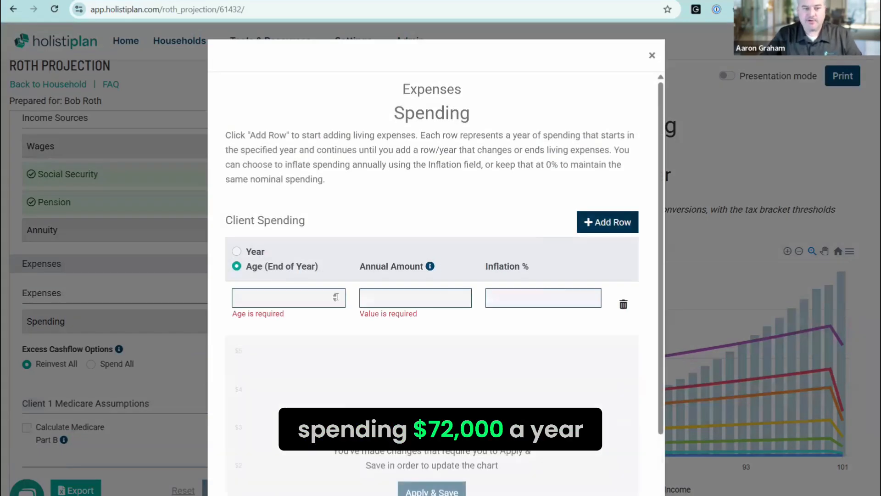
pyautogui.click(321, 298)
pyautogui.write('6')
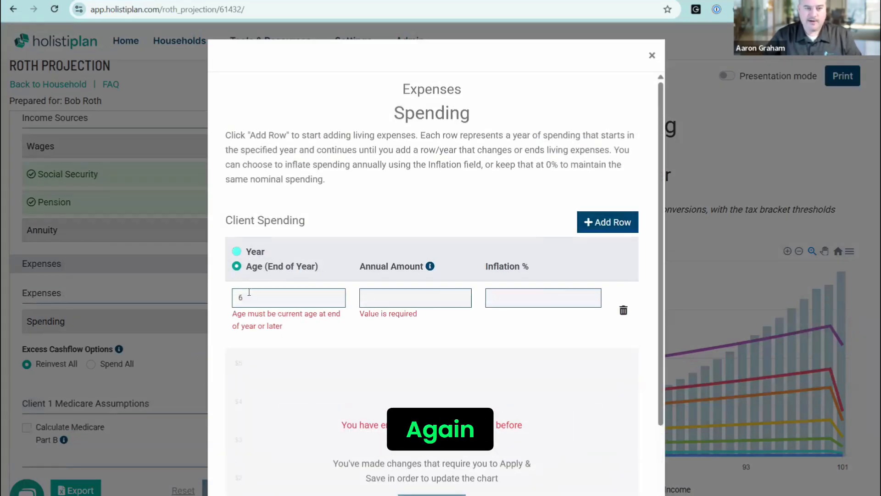
pyautogui.click(236, 251)
pyautogui.doubleClick(248, 296)
pyautogui.write('20')
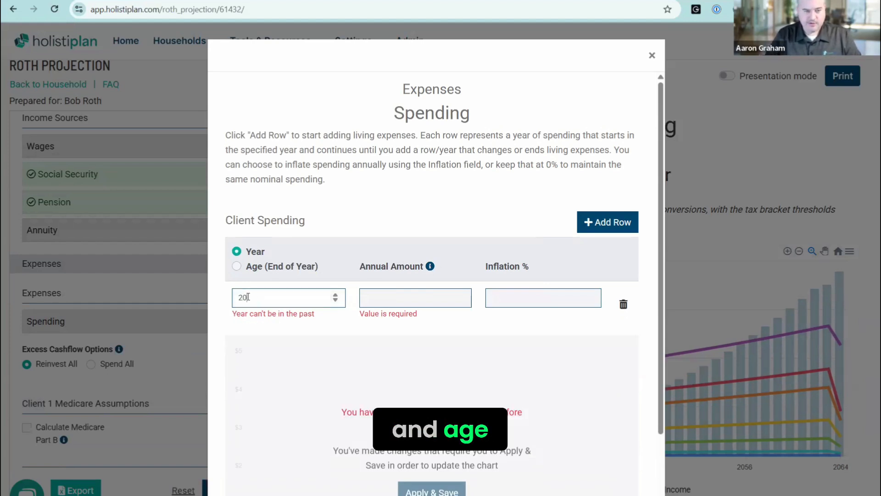
pyautogui.write('25')
pyautogui.press('Tab')
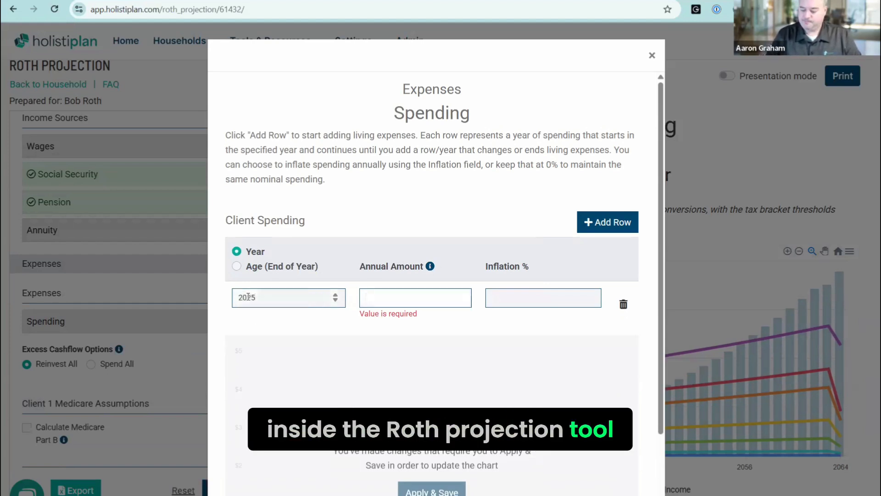
# Set the client spending to $72,000 a year with 2% inflation and save it
pyautogui.write('72000')
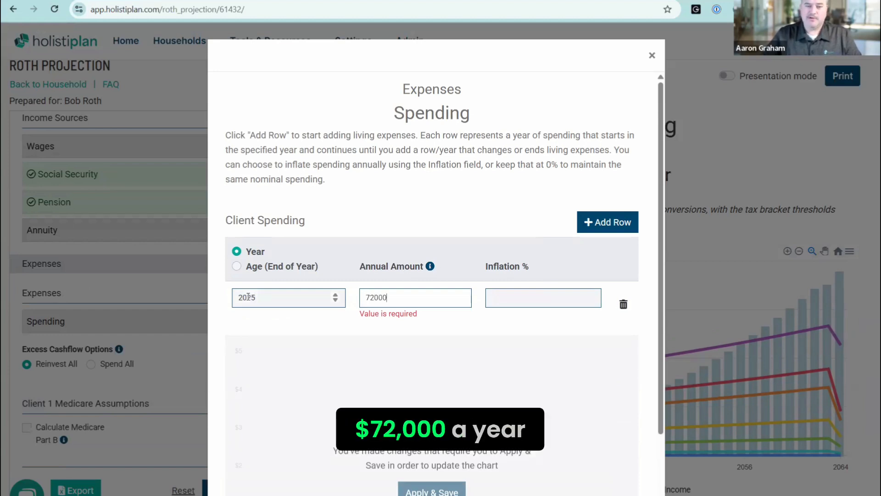
pyautogui.press('Tab')
pyautogui.write('2')
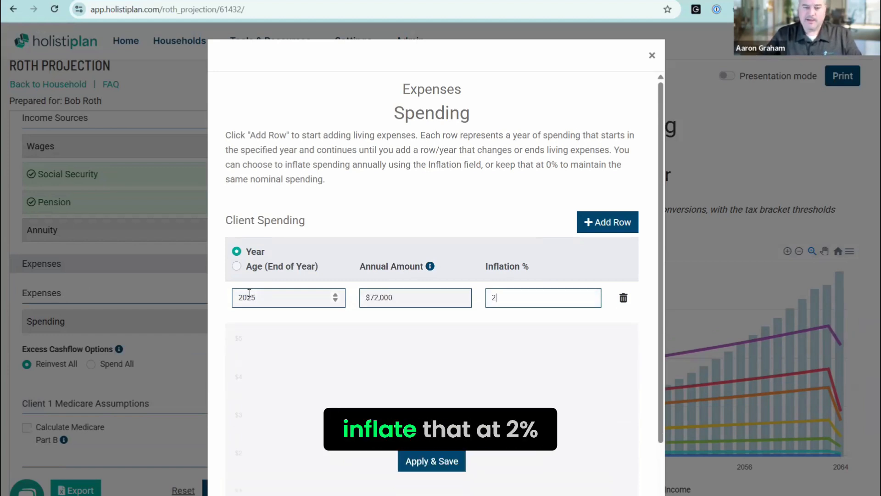
pyautogui.press('Return')
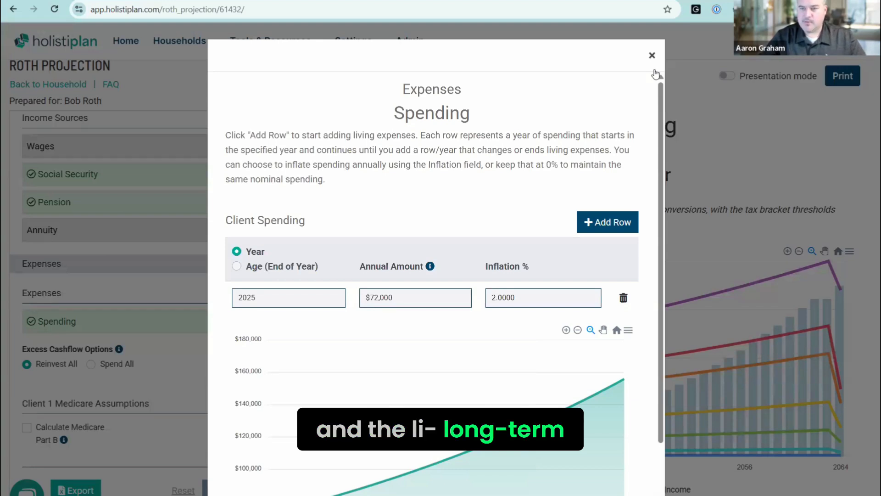
pyautogui.click(652, 56)
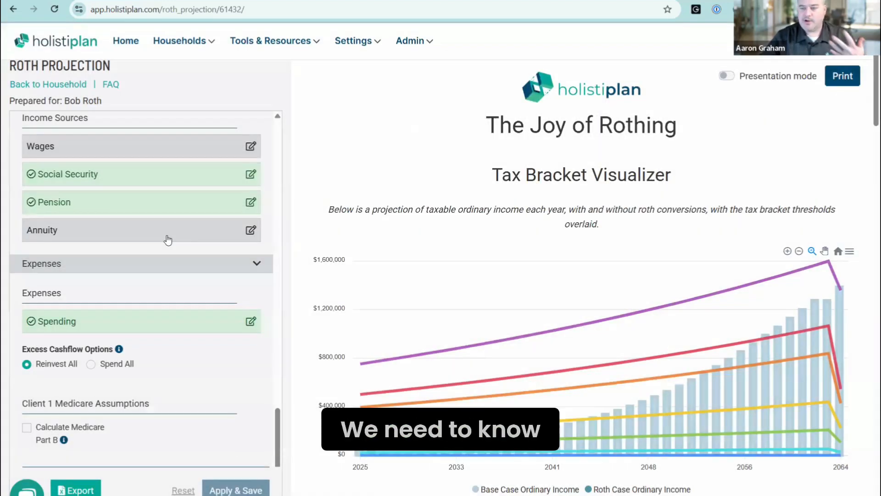
# Enable Medicare Part B for Client 1 at age 65 and Part D with a $600 annual premium
pyautogui.scroll(-2, 75, 327)
pyautogui.scroll(-4, 75, 326)
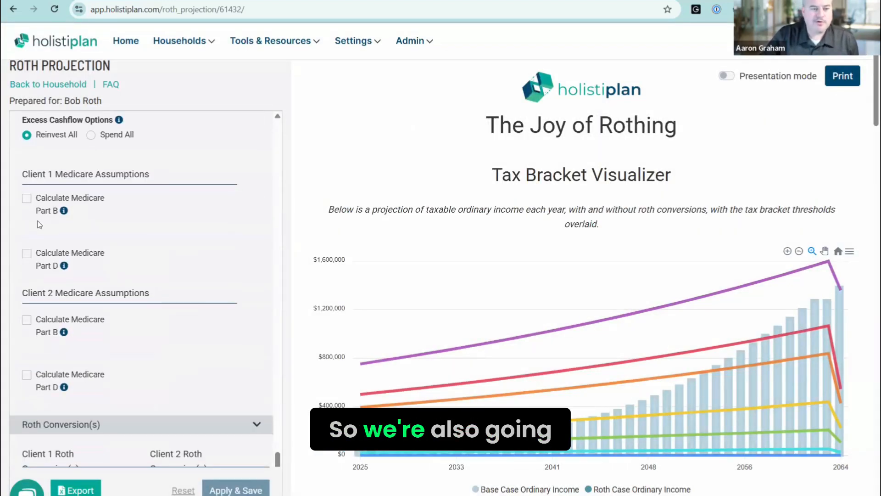
pyautogui.click(27, 199)
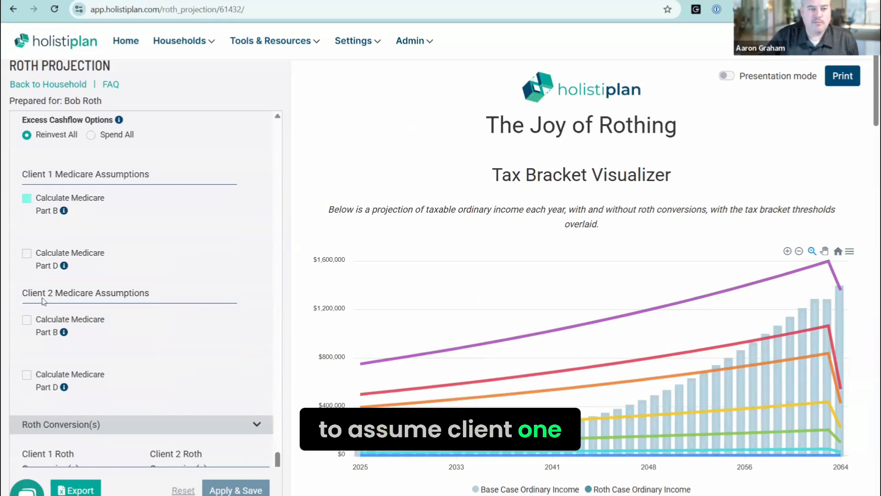
pyautogui.click(158, 207)
pyautogui.write('65')
pyautogui.click(24, 272)
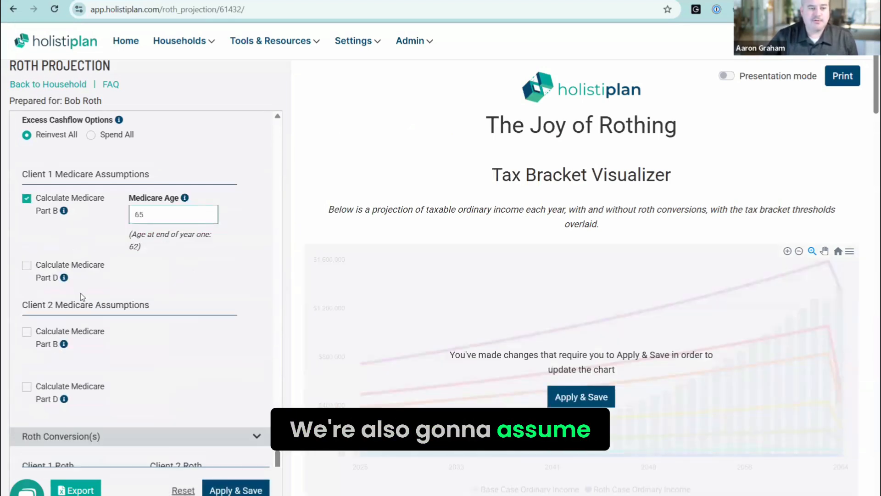
pyautogui.click(27, 265)
pyautogui.write('600')
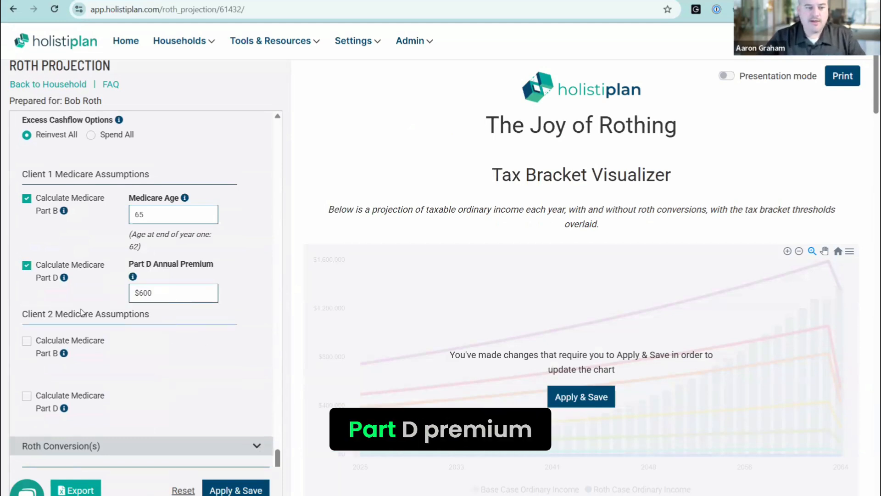
# Enable Medicare Part B for Client 2 at age 64 and Part D with a $600 annual premium
pyautogui.click(26, 342)
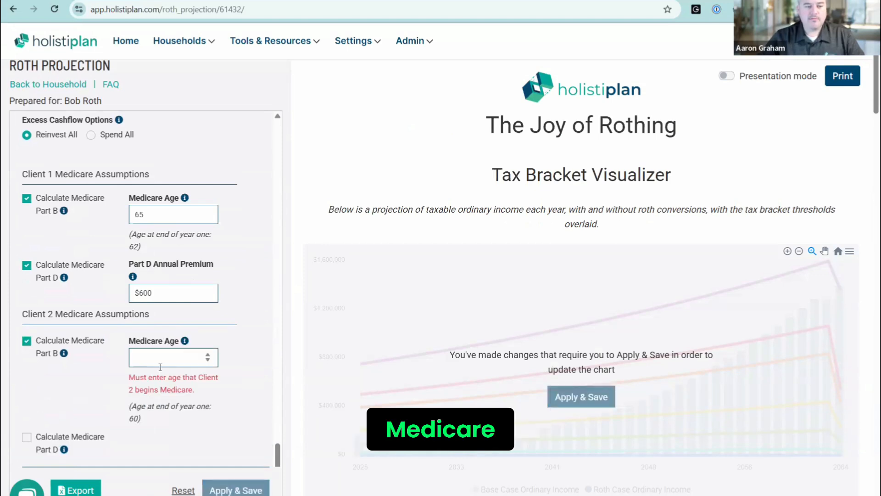
pyautogui.click(160, 366)
pyautogui.write('64')
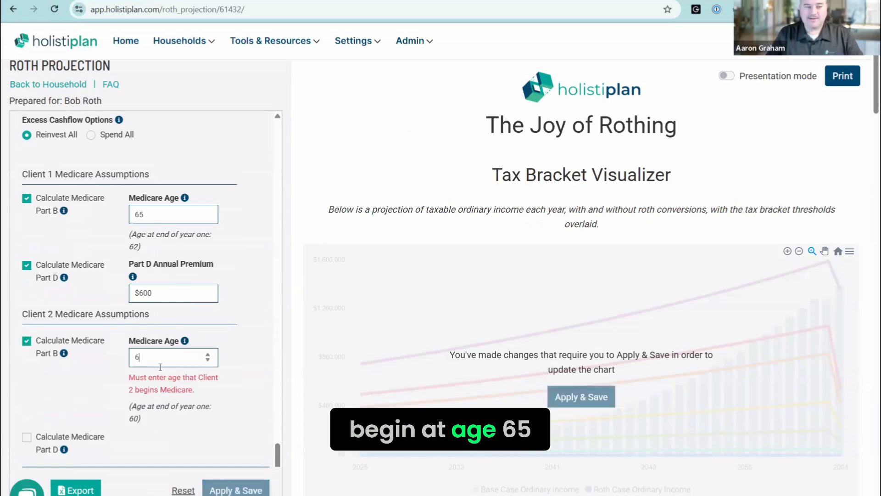
pyautogui.scroll(-1, 130, 385)
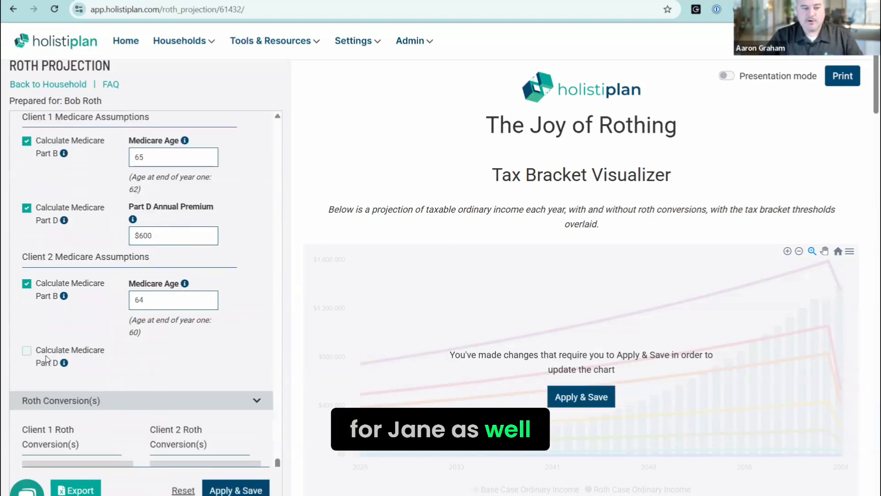
pyautogui.click(26, 351)
pyautogui.click(146, 379)
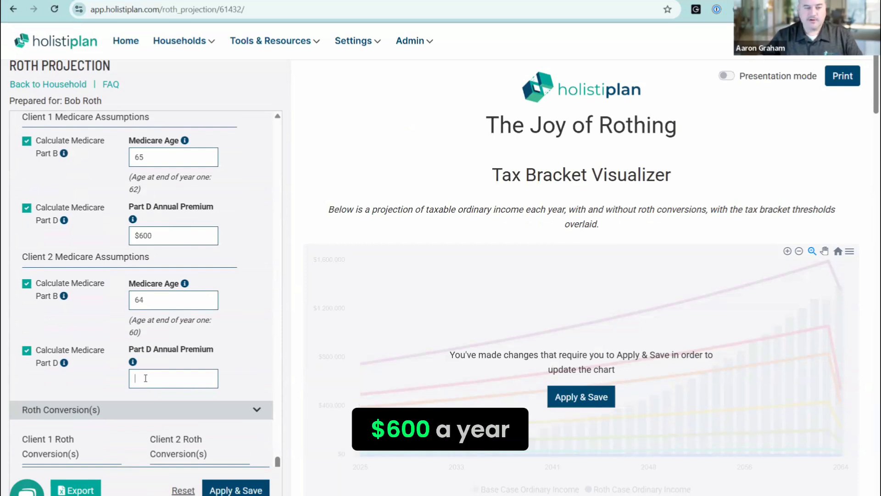
pyautogui.click(257, 360)
# Turn on the RMDs graph display and enable the tax-deferred asset adjustment in the general assumptions
pyautogui.scroll(-4, 256, 359)
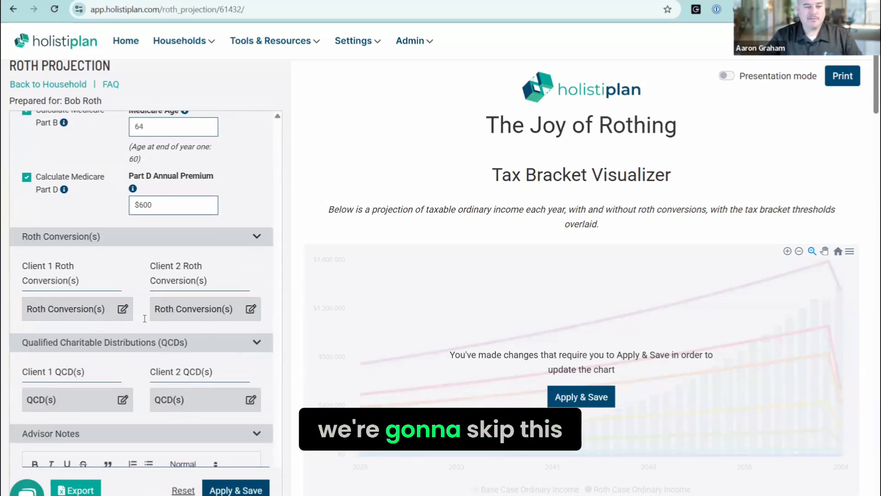
pyautogui.scroll(5, 225, 369)
pyautogui.scroll(-5, 225, 369)
pyautogui.scroll(10, 212, 354)
pyautogui.scroll(15, 205, 345)
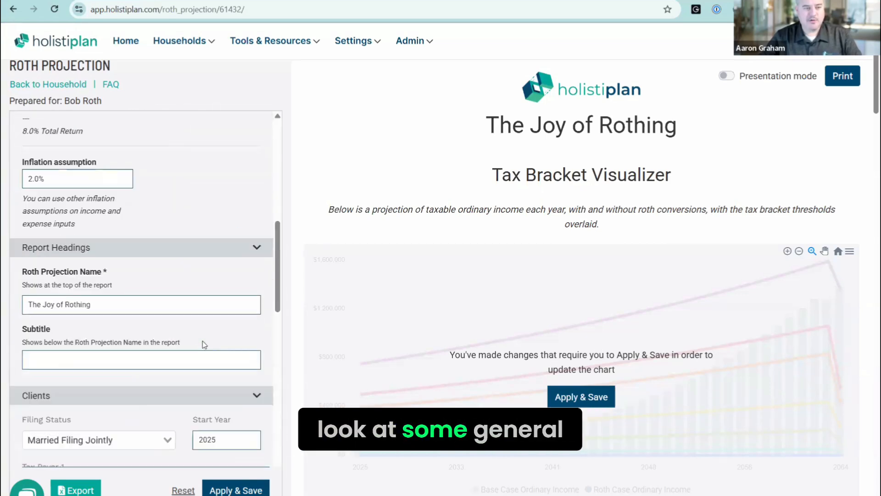
pyautogui.scroll(6, 205, 344)
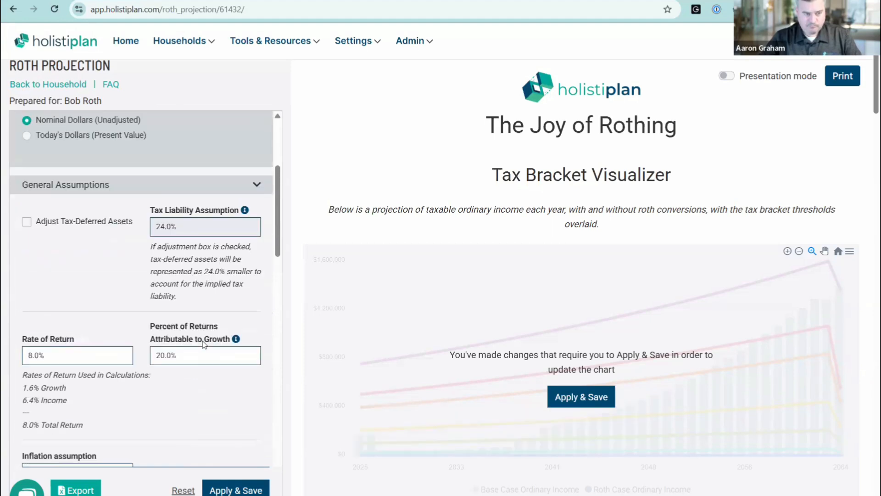
pyautogui.scroll(5, 204, 345)
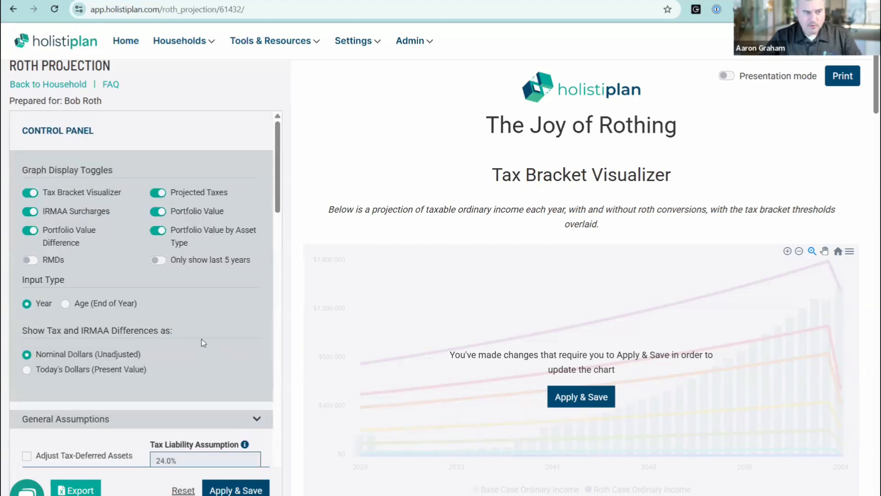
pyautogui.click(35, 260)
pyautogui.scroll(-4, 98, 304)
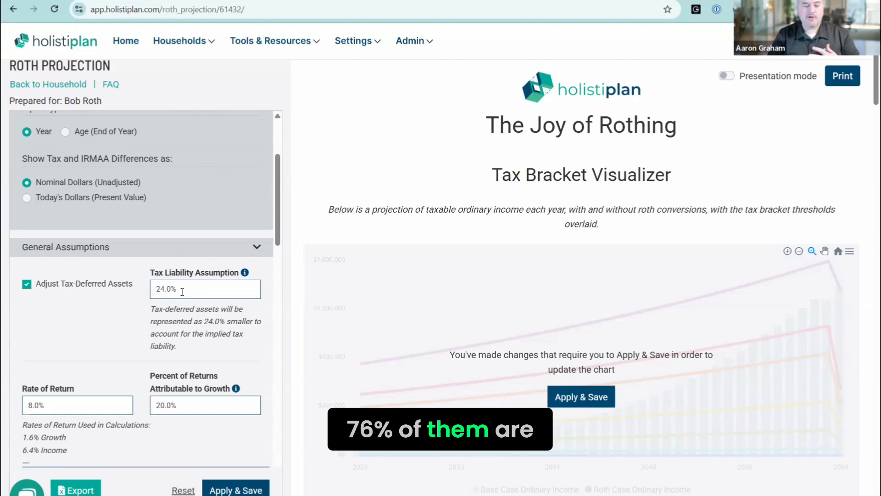
# Set the rate of return to 6% and the percent of returns attributable to growth to 50% in the general assumptions
pyautogui.scroll(-3, 182, 292)
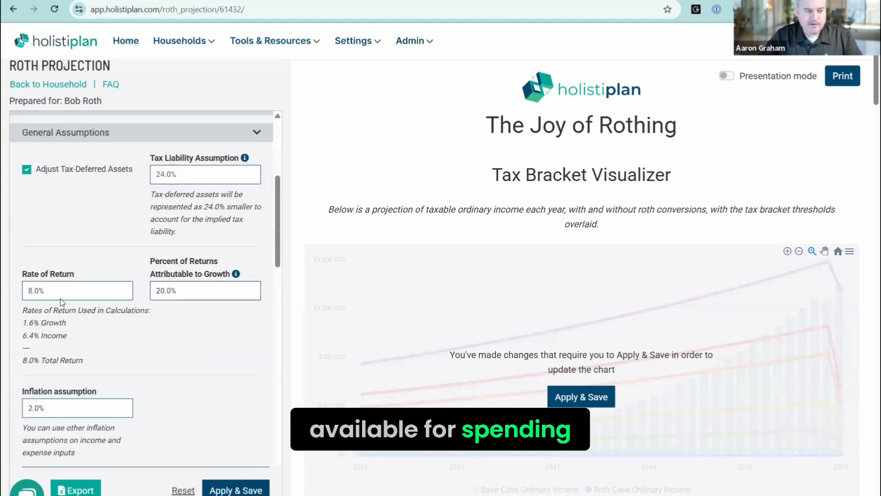
pyautogui.click(61, 298)
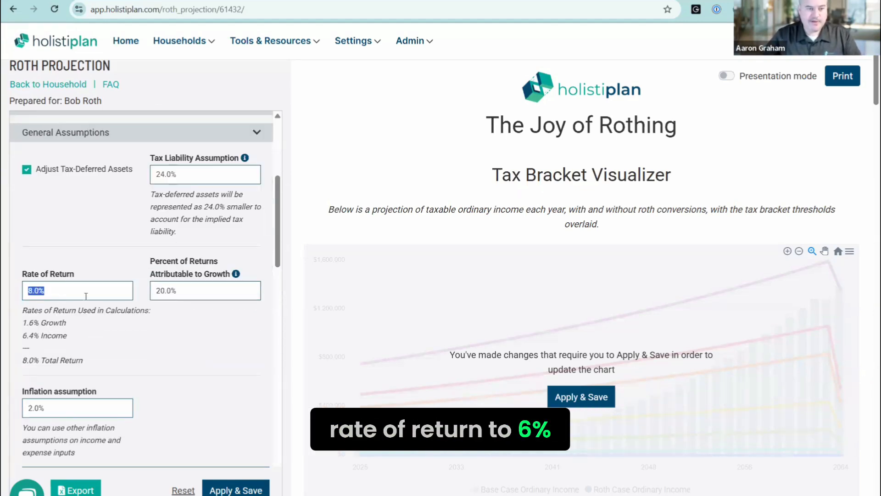
pyautogui.write('50')
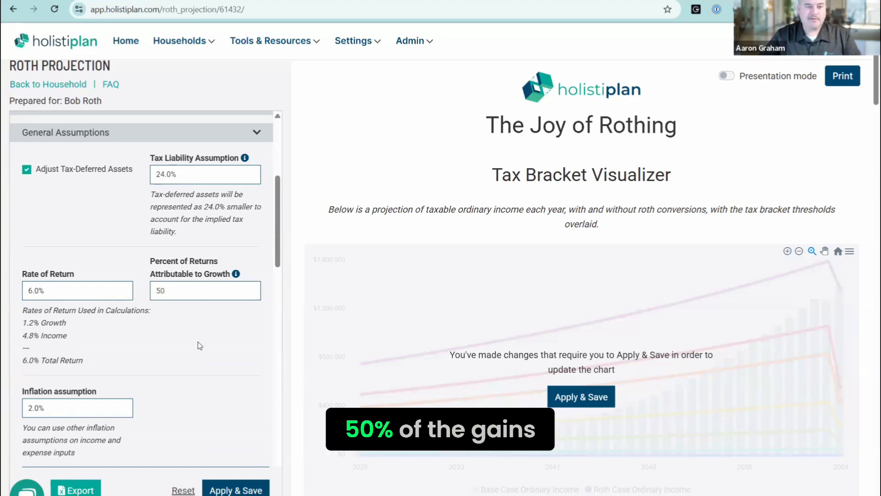
pyautogui.click(216, 344)
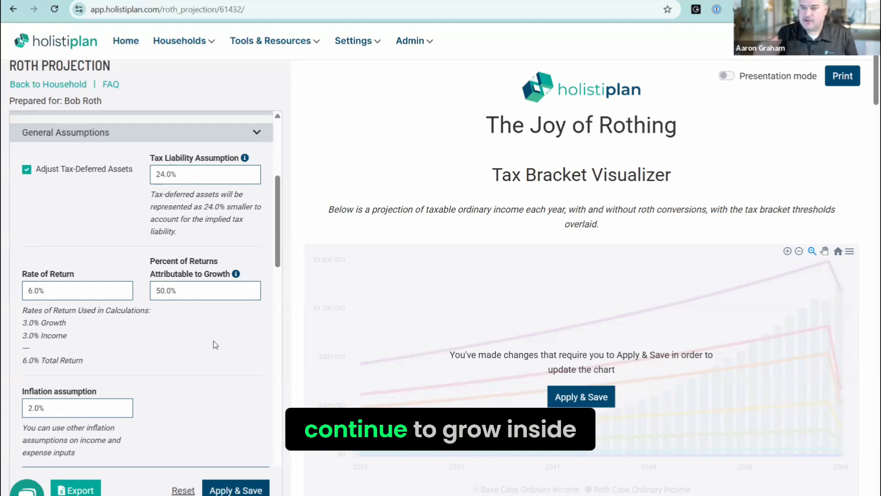
# Add a row to Client 2's qualified charitable distributions and enter 69 as its starting age
pyautogui.scroll(-1, 206, 352)
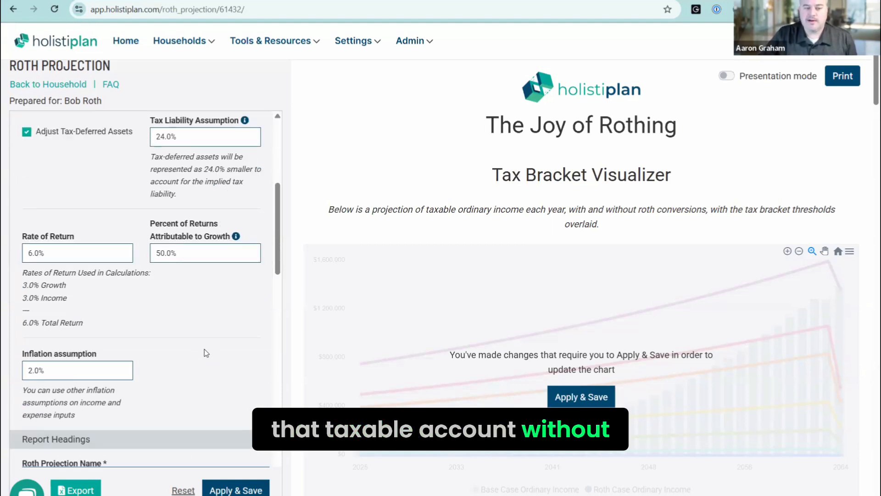
pyautogui.scroll(-1, 92, 322)
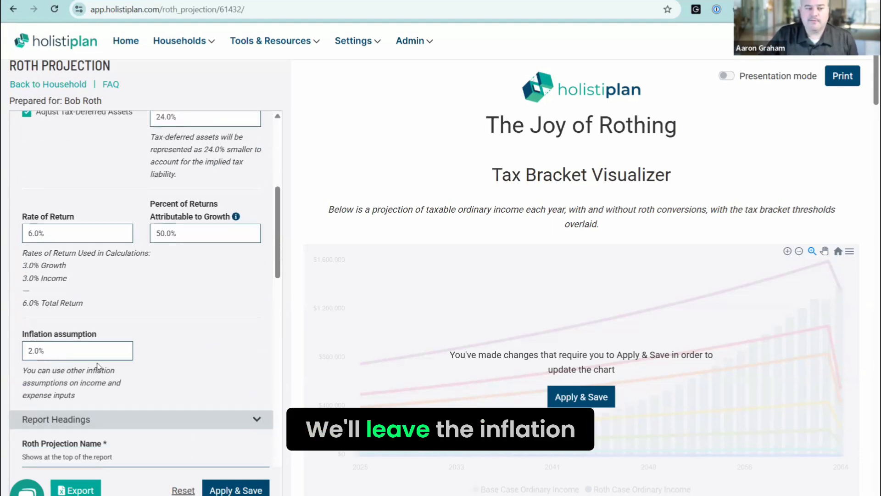
pyautogui.scroll(-5, 145, 346)
pyautogui.scroll(-6, 145, 346)
pyautogui.scroll(-18, 145, 346)
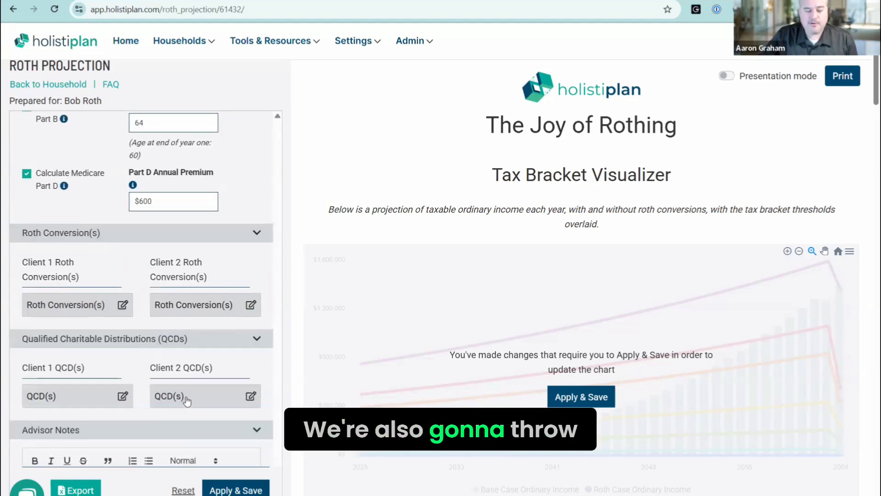
pyautogui.click(187, 403)
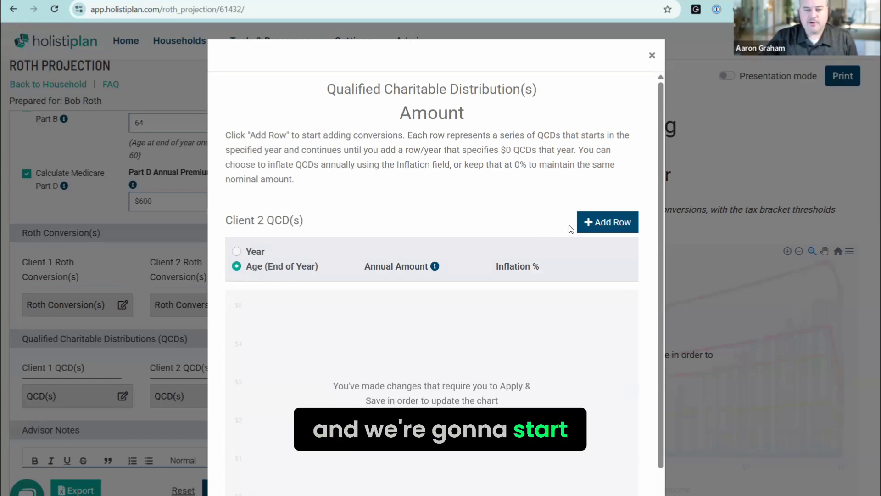
pyautogui.click(592, 222)
pyautogui.click(271, 300)
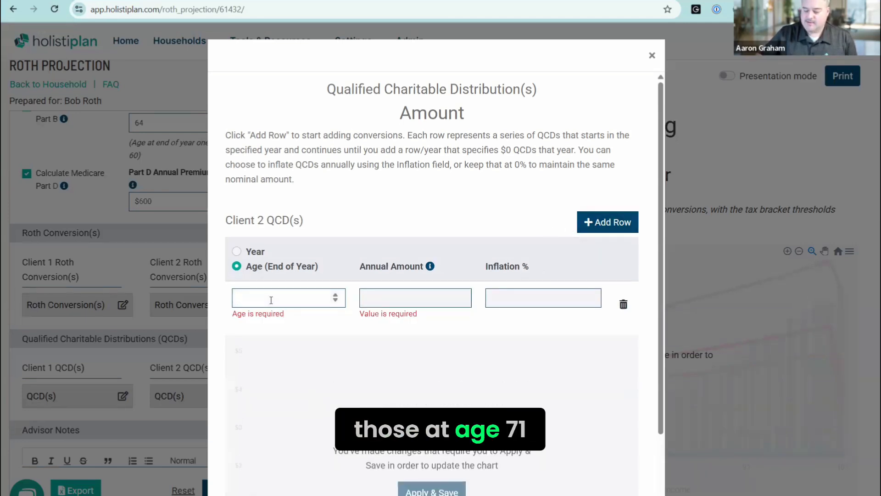
pyautogui.write('69')
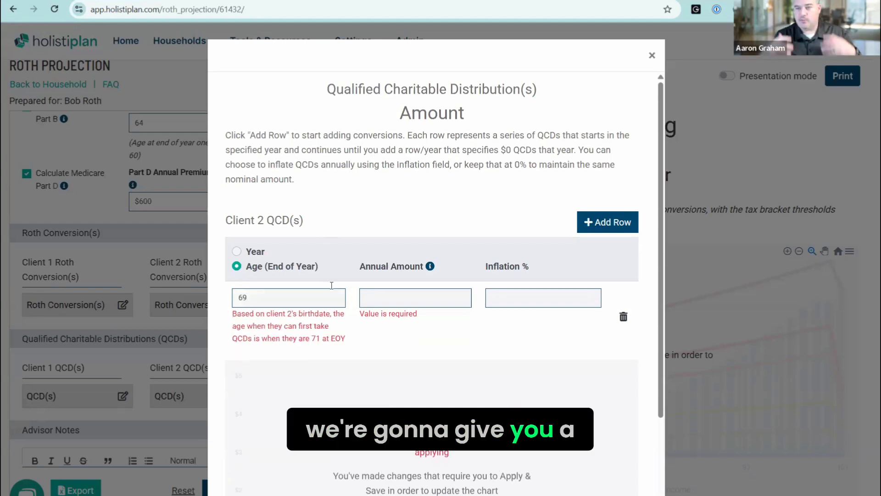
# Set Client 2's QCDs to start at age 71 with $5,000 a year and 2% inflation, and save them
pyautogui.click(277, 302)
pyautogui.press('BackSpace')
pyautogui.press('BackSpace')
pyautogui.write('71')
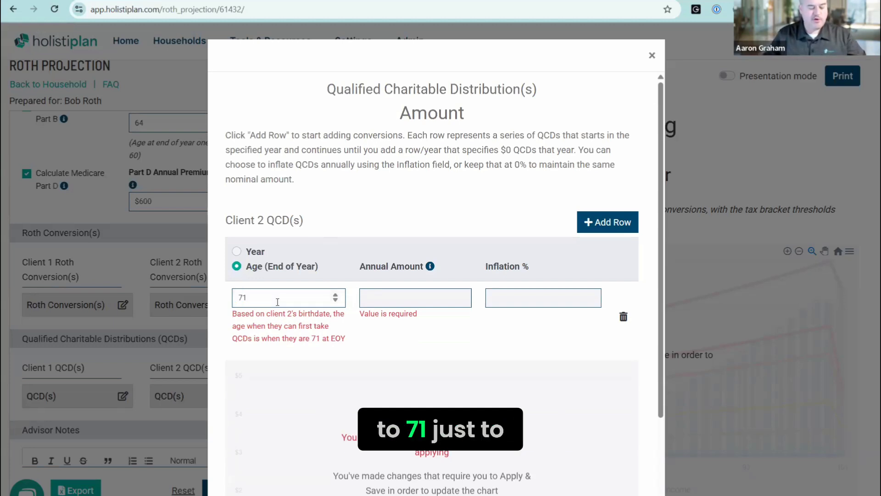
pyautogui.press('Tab')
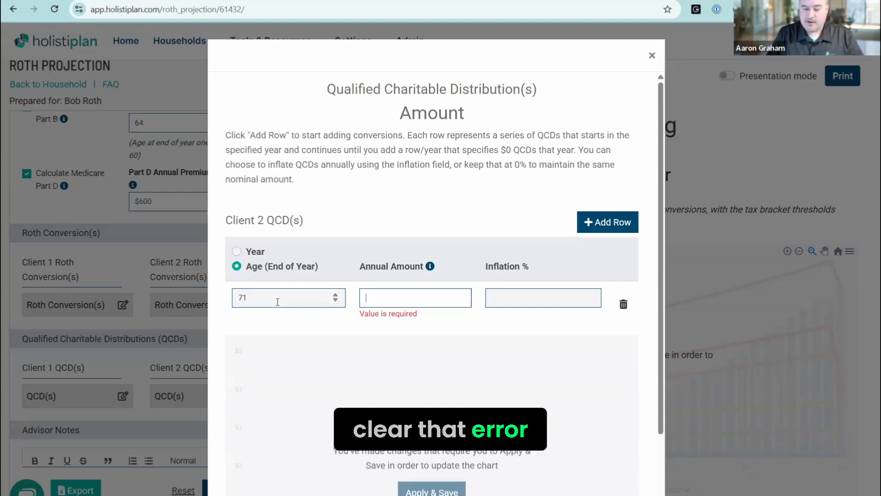
pyautogui.write('5000')
pyautogui.press('Tab')
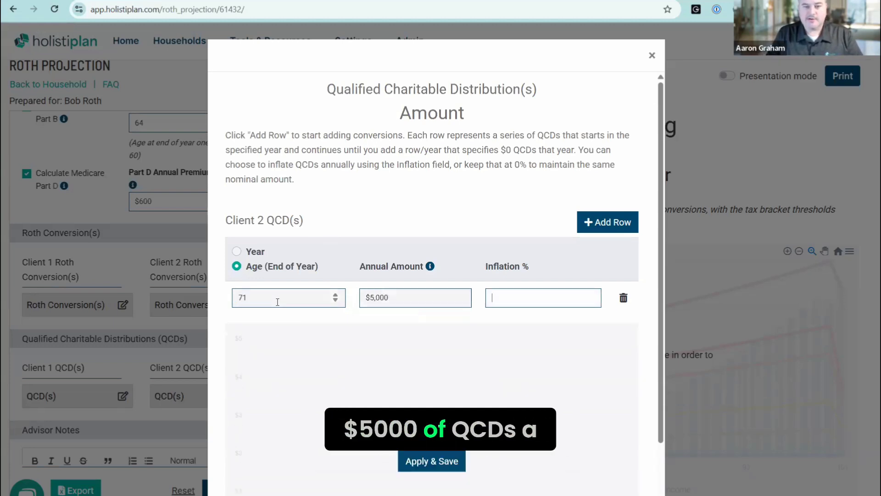
pyautogui.write('2')
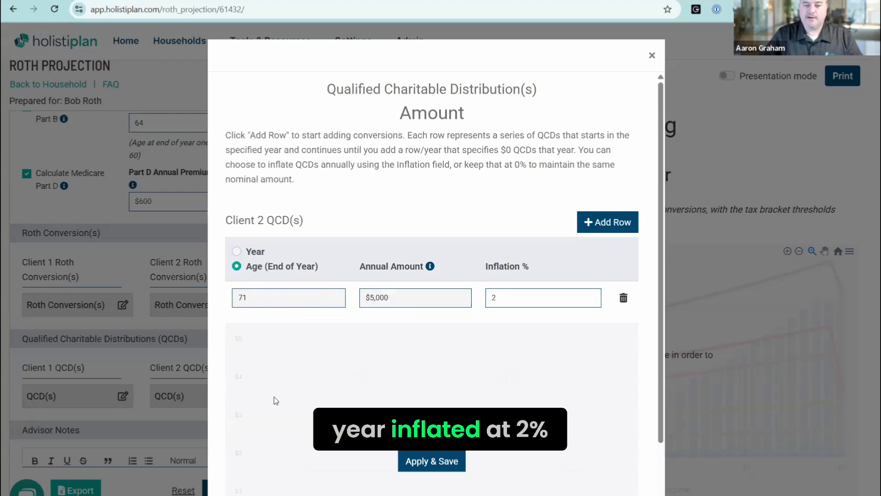
pyautogui.click(442, 466)
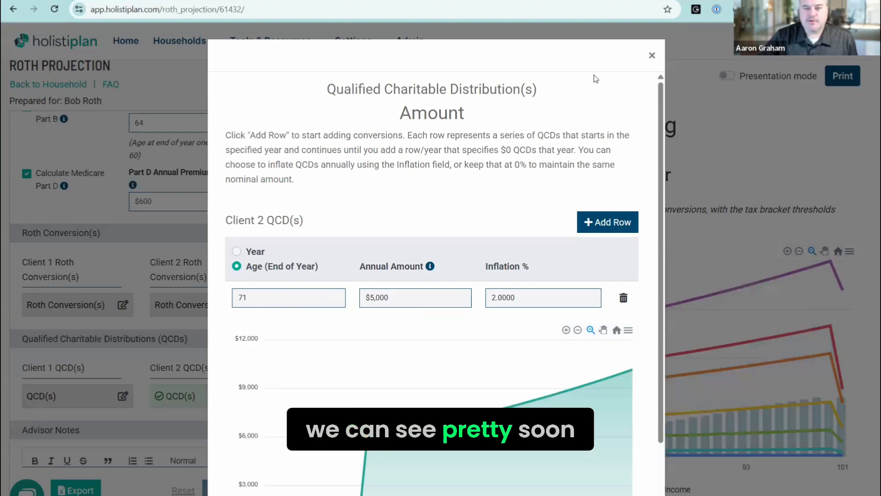
pyautogui.click(183, 119)
# Hide the 32%, 35% and 37% bracket lines in the Tax Bracket Visualizer chart
pyautogui.scroll(15, 158, 339)
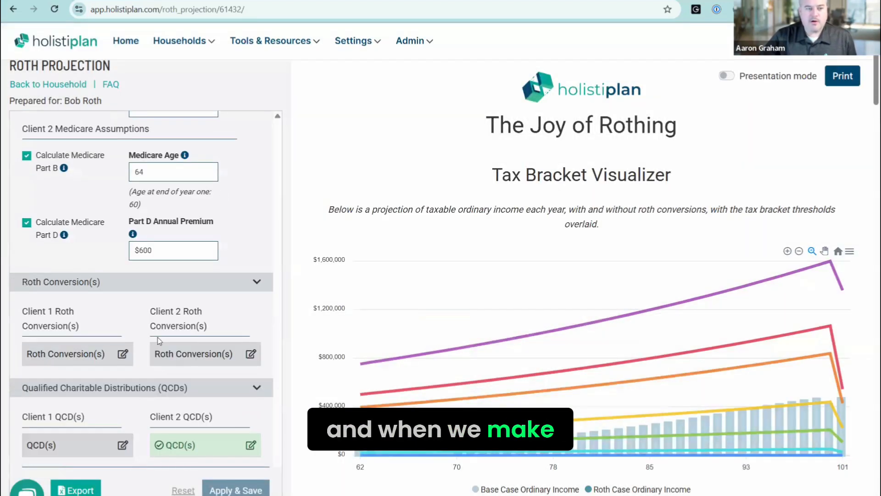
pyautogui.scroll(15, 158, 337)
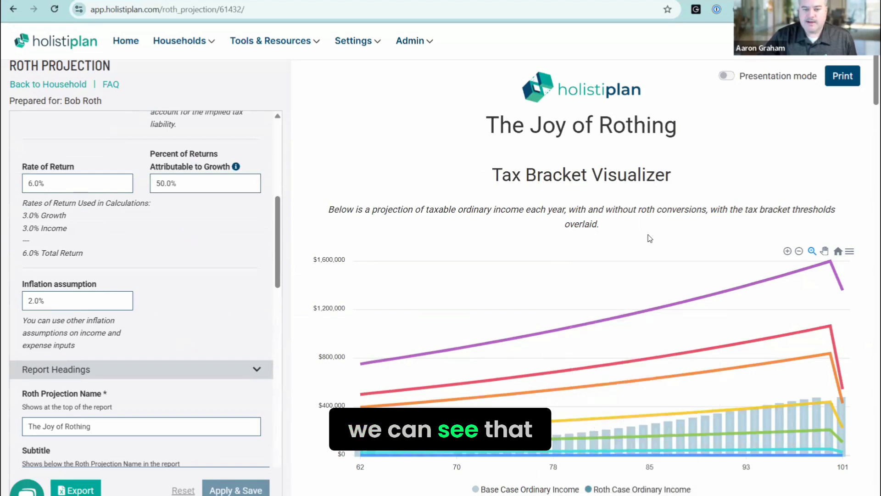
pyautogui.scroll(-2, 608, 378)
pyautogui.click(613, 389)
pyautogui.click(641, 390)
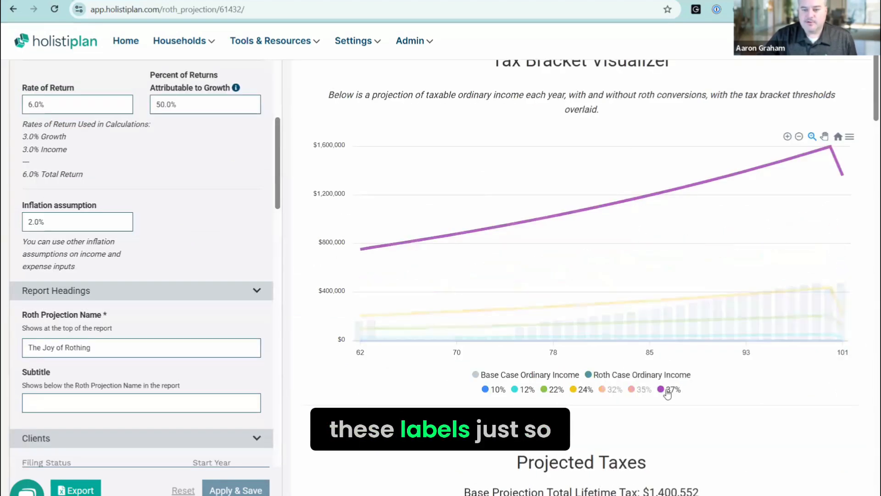
pyautogui.click(670, 390)
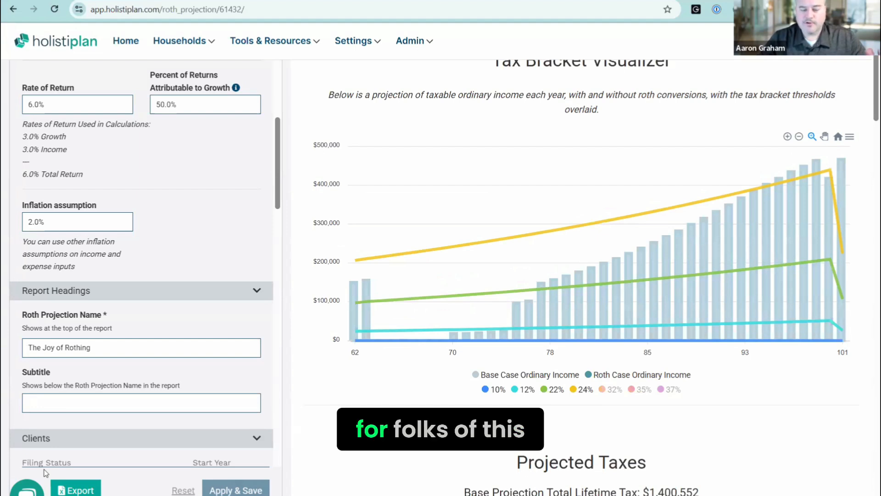
pyautogui.moveTo(400, 281); pyautogui.dragTo(367, 325)
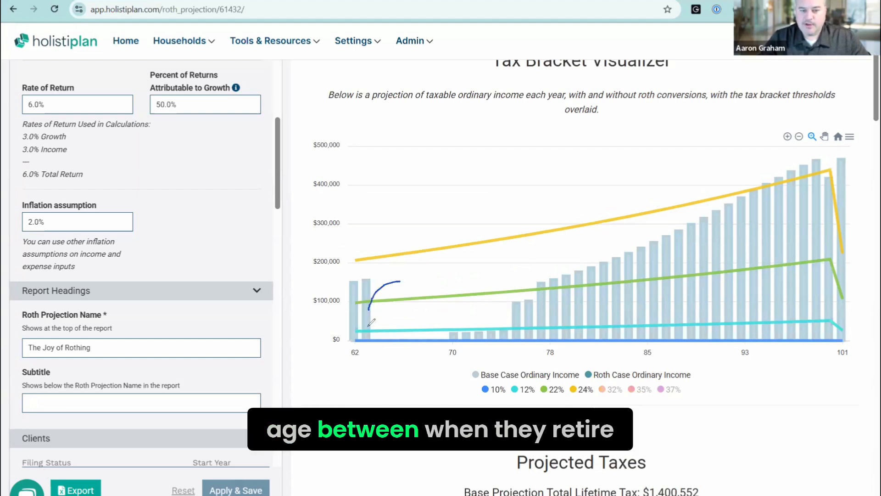
pyautogui.moveTo(434, 330)
pyautogui.mouseDown()
pyautogui.moveTo(443, 281)
pyautogui.moveTo(452, 277)
pyautogui.moveTo(451, 307)
pyautogui.mouseUp()
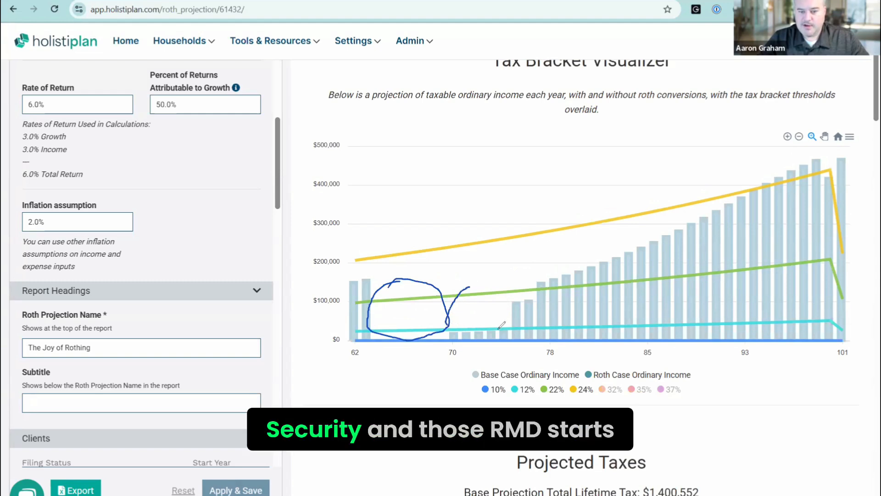
pyautogui.moveTo(525, 304)
pyautogui.mouseDown()
pyautogui.moveTo(488, 286)
pyautogui.moveTo(459, 299)
pyautogui.mouseUp()
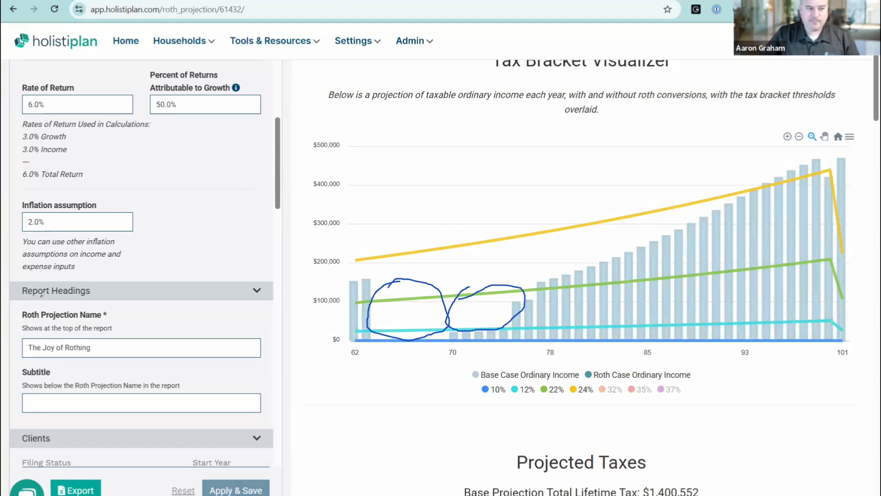
pyautogui.click(51, 315)
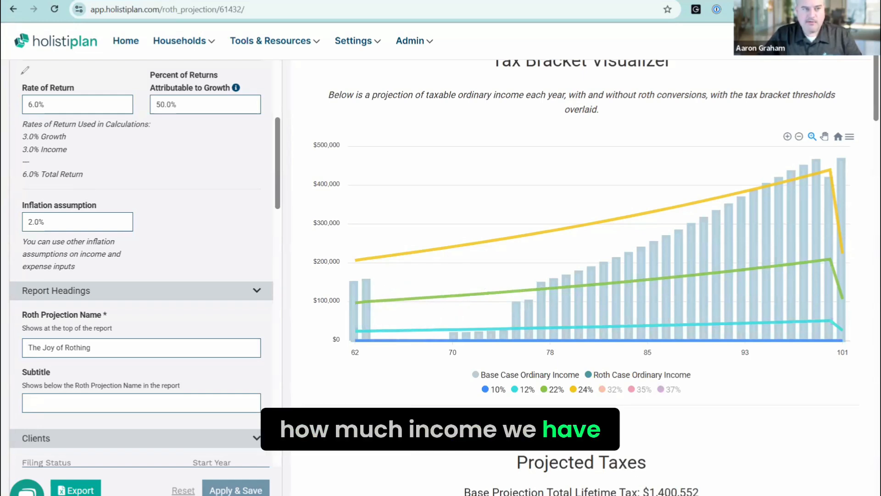
# Check the chart's bracket thresholds at age 64 and add a row to Client 1's Roth conversions
pyautogui.moveTo(390, 332)
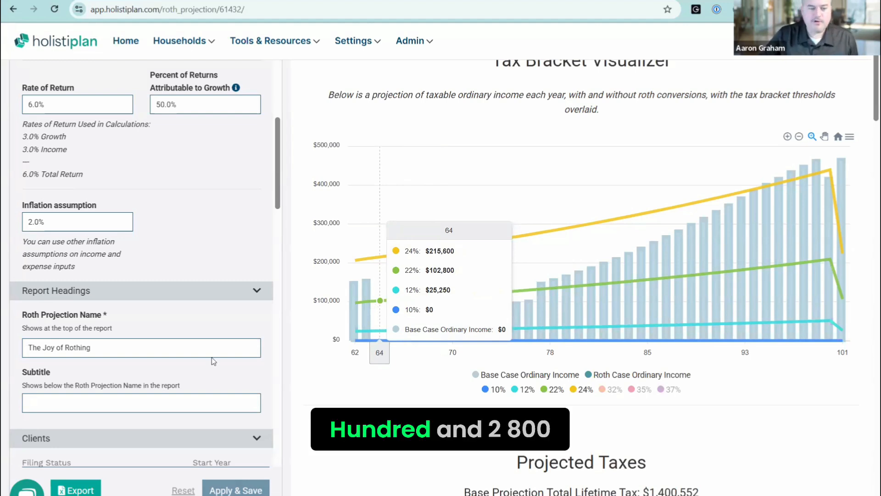
pyautogui.scroll(-10, 201, 363)
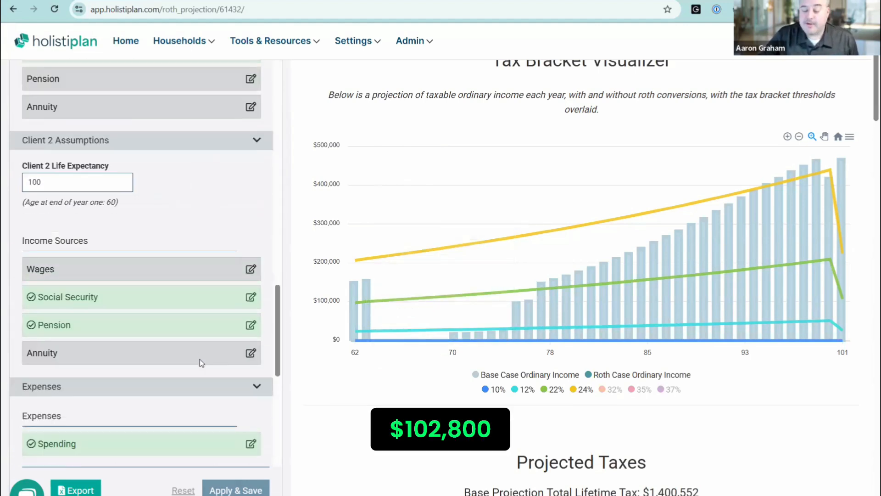
pyautogui.scroll(-15, 201, 362)
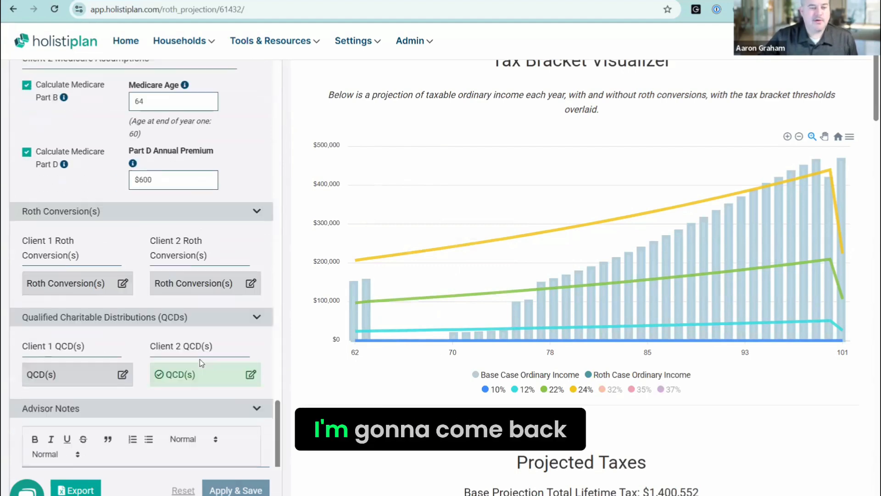
pyautogui.click(123, 226)
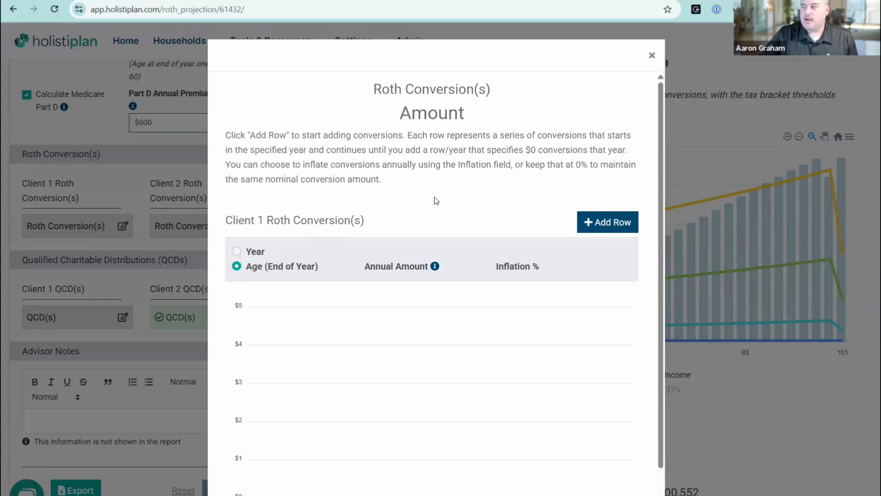
pyautogui.click(619, 231)
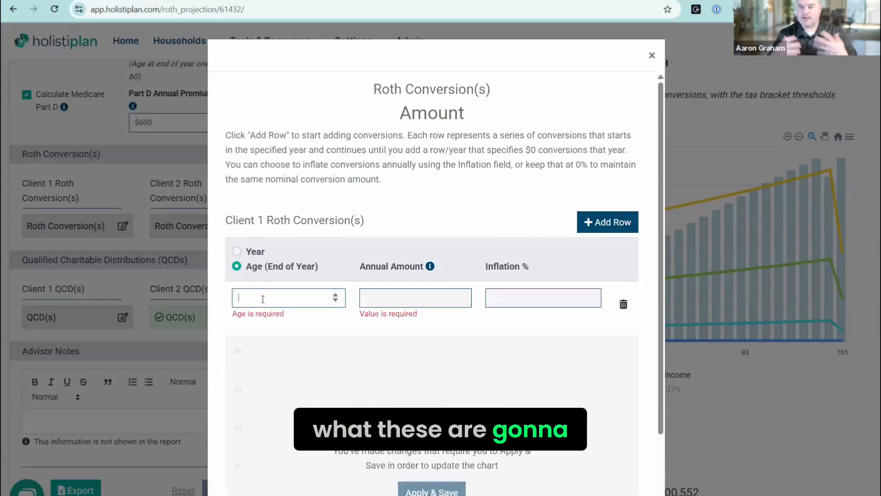
pyautogui.click(263, 299)
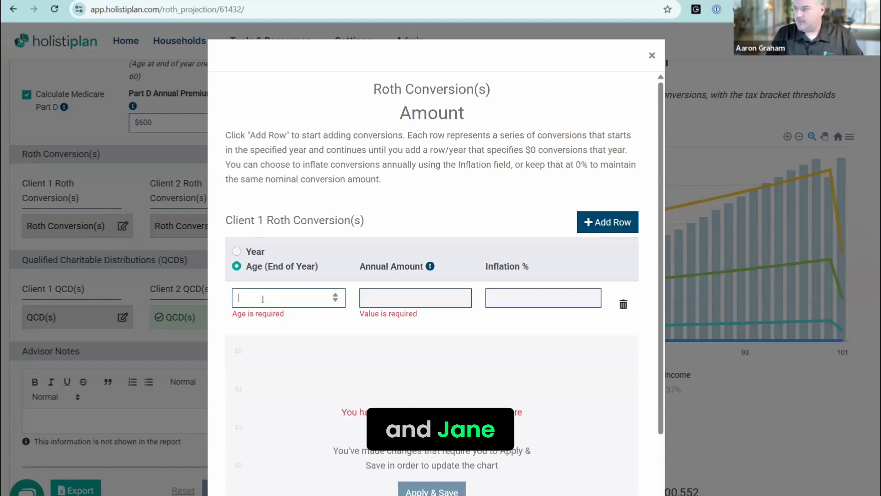
# Set Client 1's Roth conversions to start at age 64 with $90,000 a year and 2% inflation
pyautogui.write('90000')
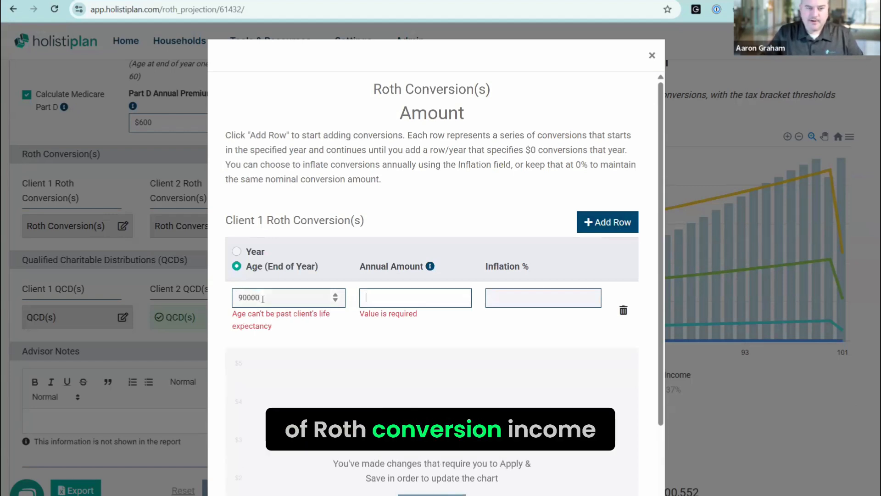
pyautogui.doubleClick(263, 299)
pyautogui.press('BackSpace')
pyautogui.press('Tab')
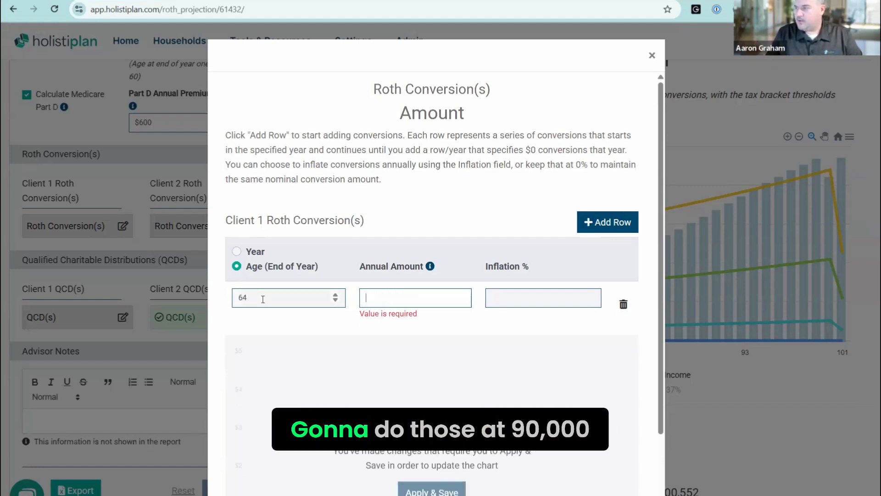
pyautogui.write('90000')
pyautogui.press('Tab')
pyautogui.write('2')
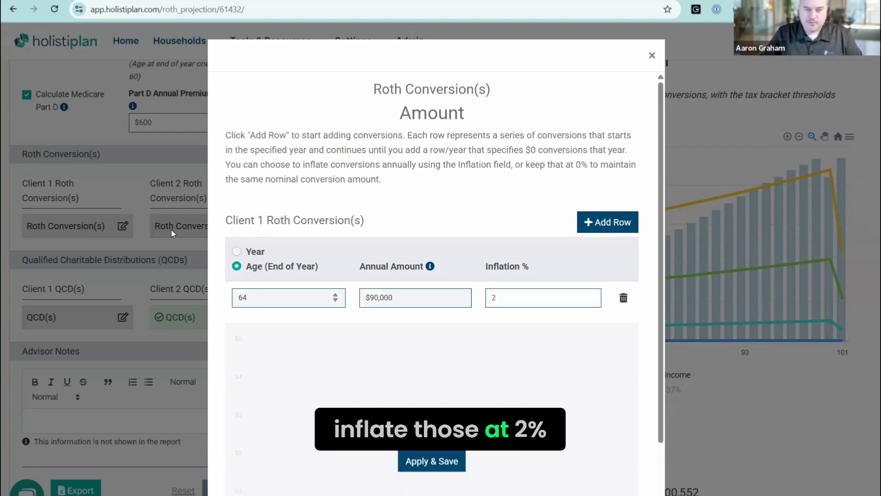
# Add a second Client 1 Roth conversion row starting at age 71 with $50,000 a year and 2% inflation
pyautogui.click(620, 221)
pyautogui.click(321, 331)
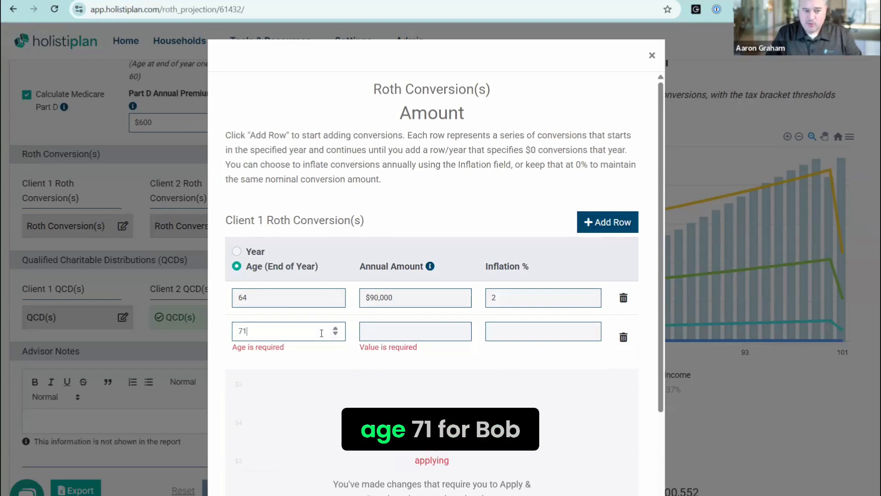
pyautogui.press('Tab')
pyautogui.write('5000')
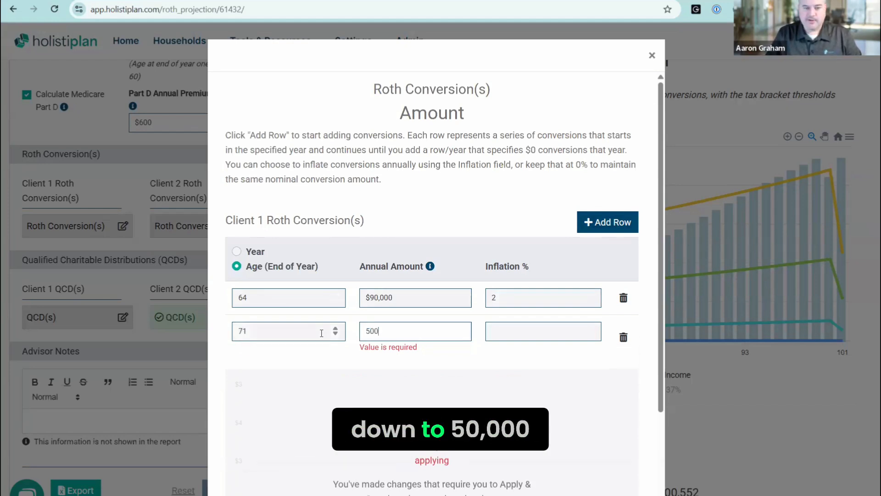
pyautogui.press('Tab')
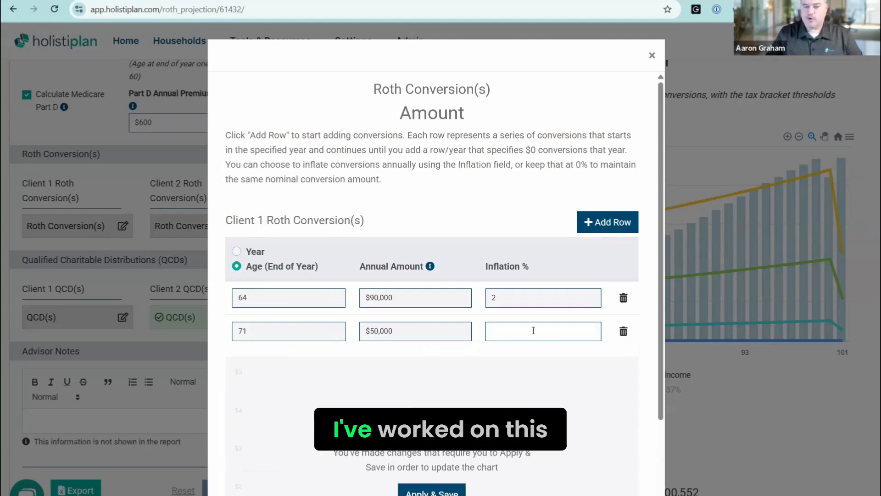
pyautogui.write('2')
# Stop Client 1's Roth conversions with a row at age 73 of $0 and 2% inflation, and save the schedule
pyautogui.click(602, 222)
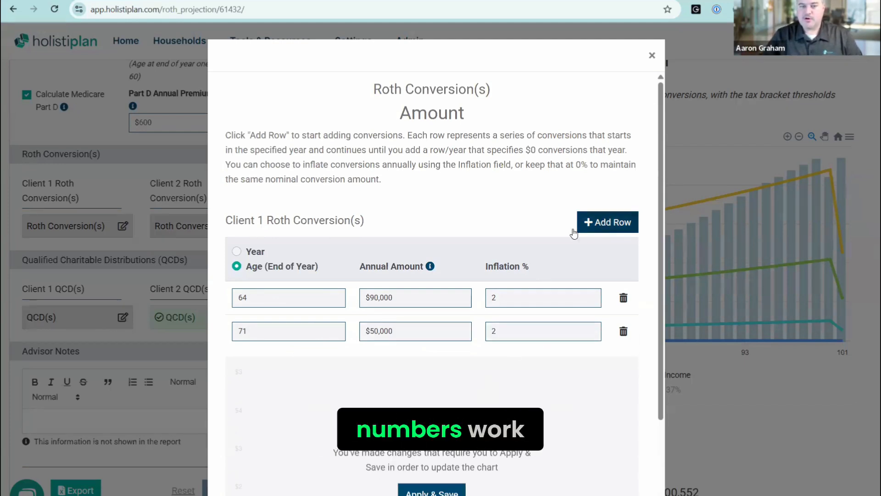
pyautogui.click(288, 365)
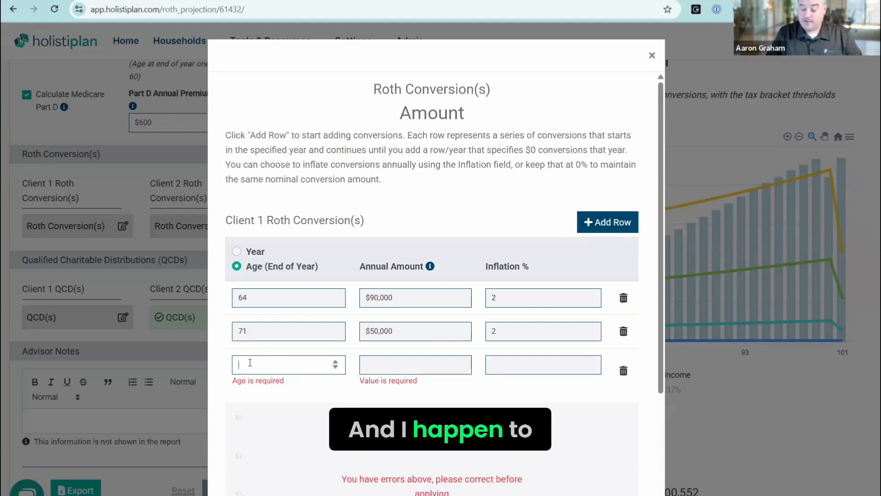
pyautogui.write('3')
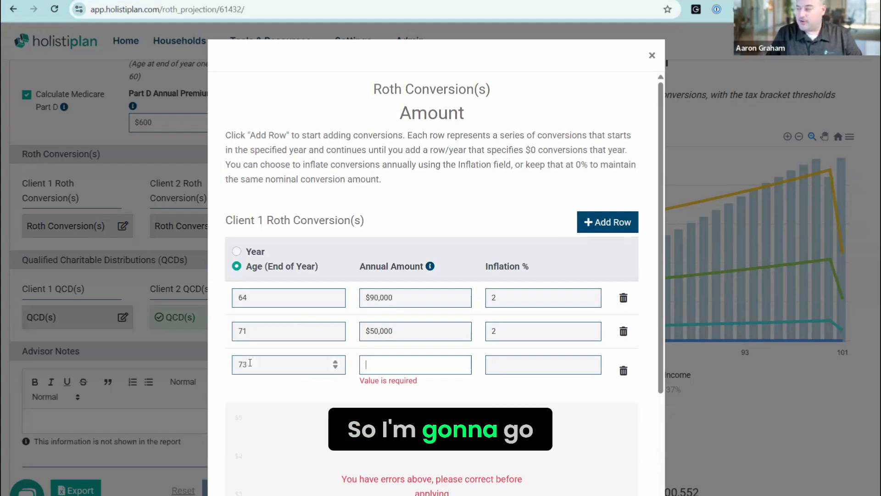
pyautogui.write('0')
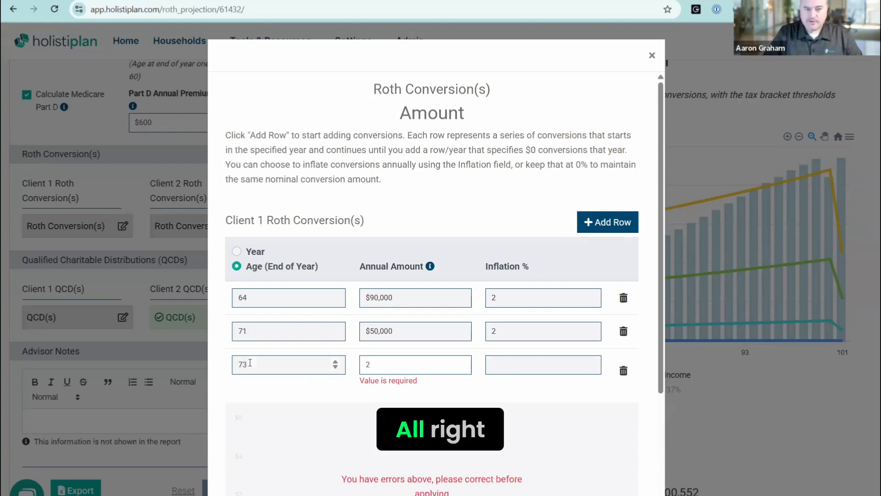
pyautogui.press('Tab')
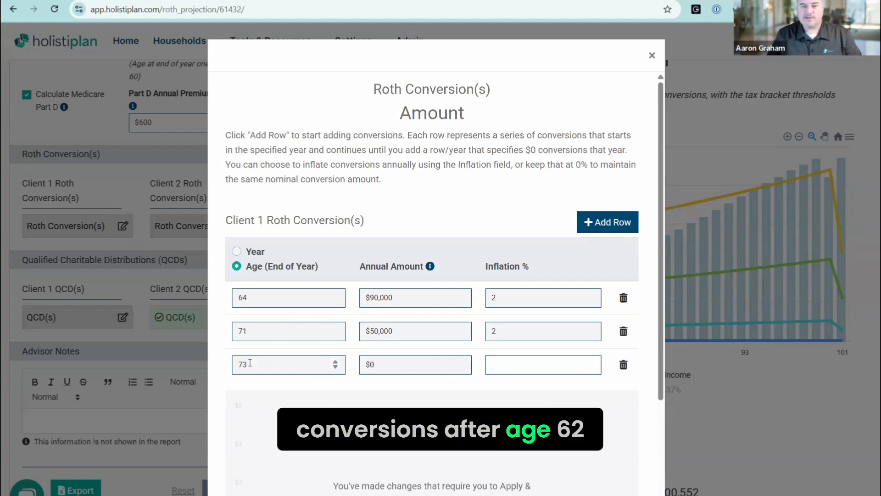
pyautogui.write('2')
pyautogui.scroll(-3, 252, 354)
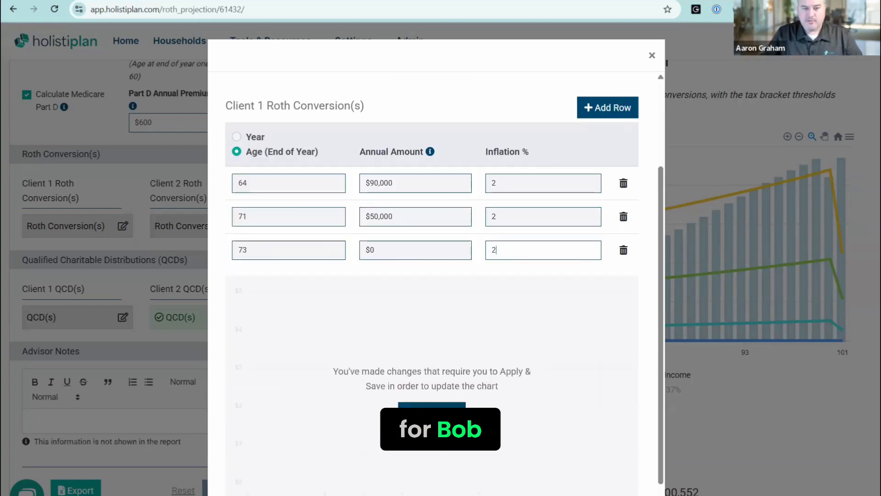
pyautogui.click(431, 410)
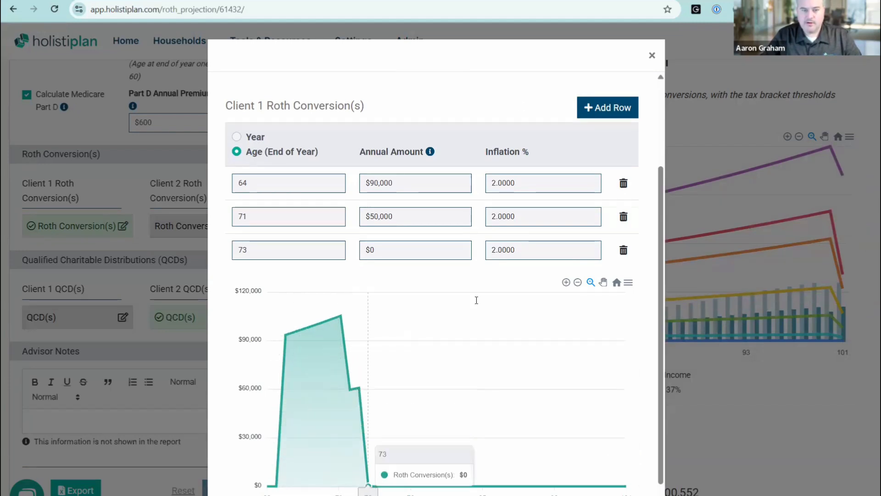
pyautogui.press('Escape')
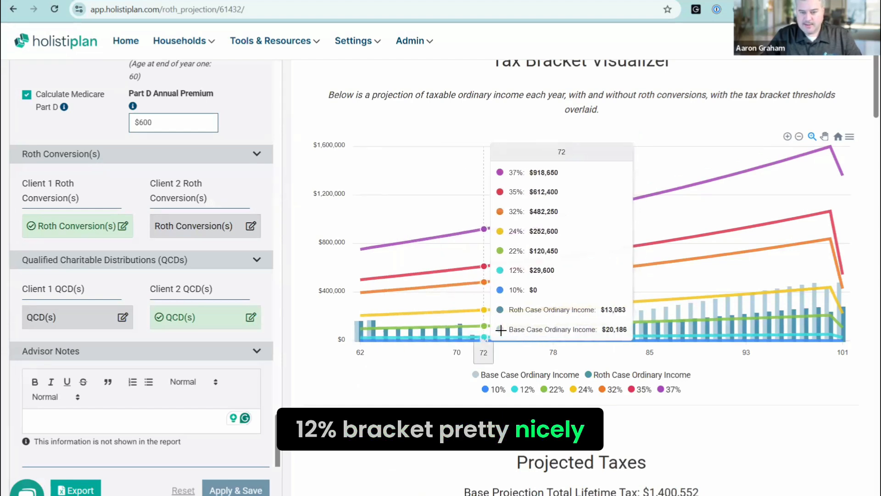
# Set Client 2's Roth conversions to start at age 68 with $30,000 a year and 2% inflation
pyautogui.click(191, 233)
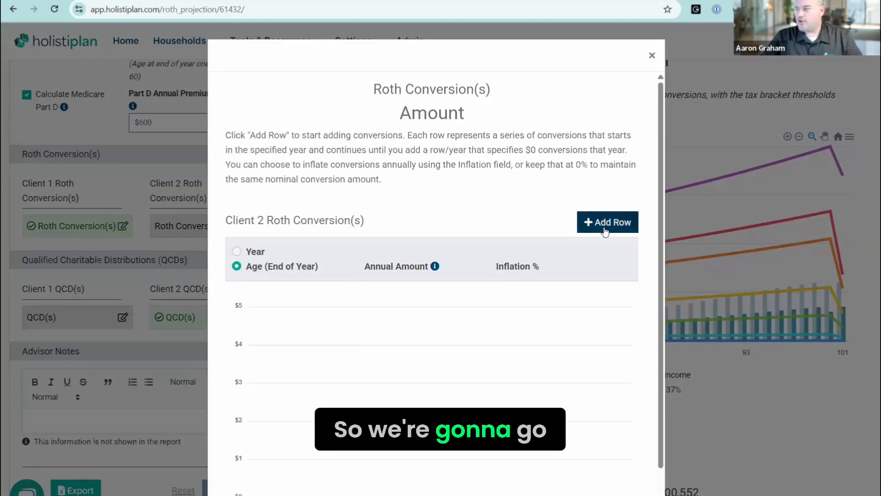
pyautogui.click(605, 230)
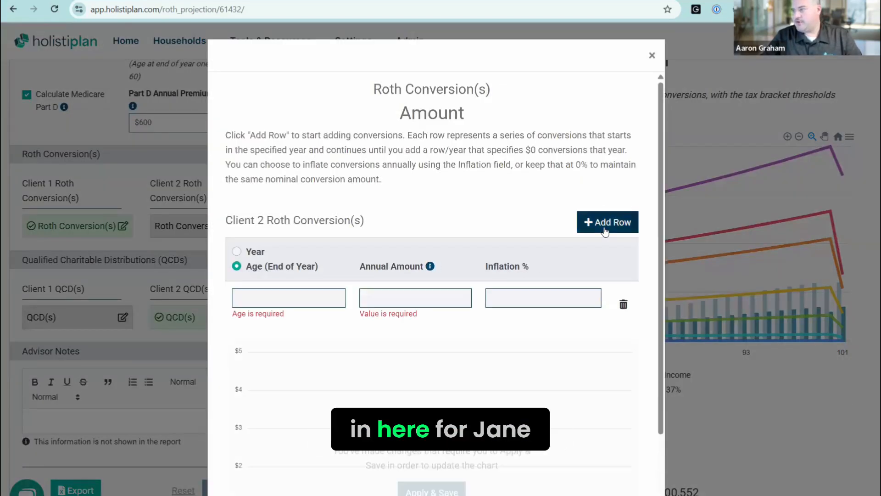
pyautogui.click(256, 297)
pyautogui.write('6')
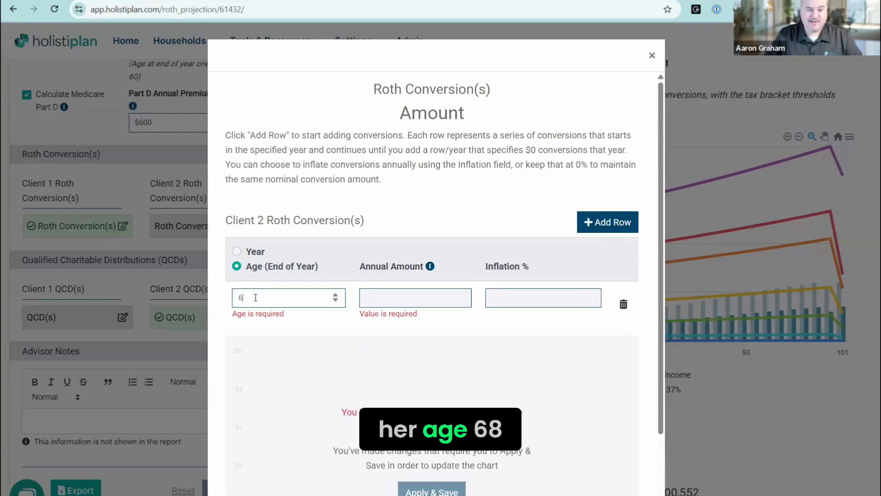
pyautogui.write('8')
pyautogui.press('Tab')
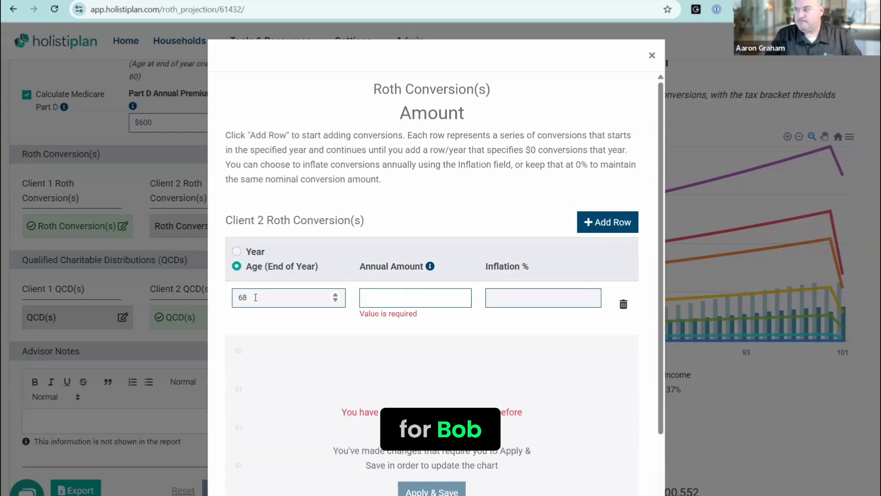
pyautogui.write('30,0')
pyautogui.write('000')
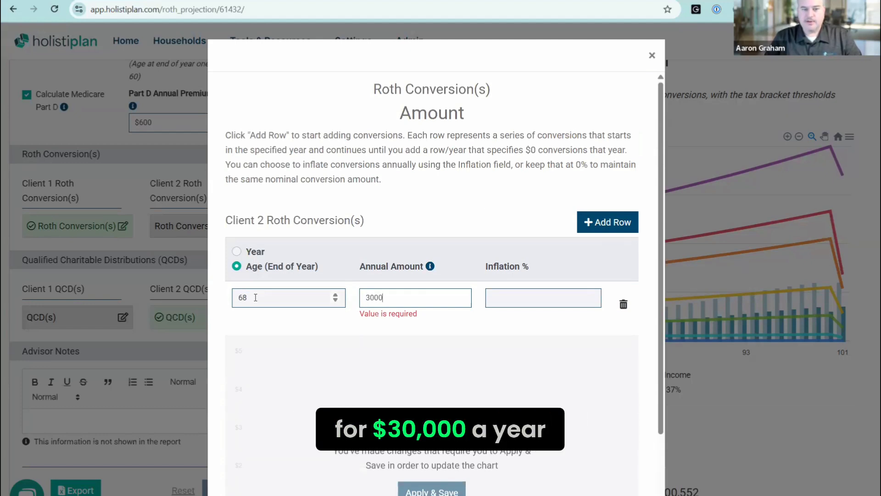
pyautogui.press('Tab')
pyautogui.write('2')
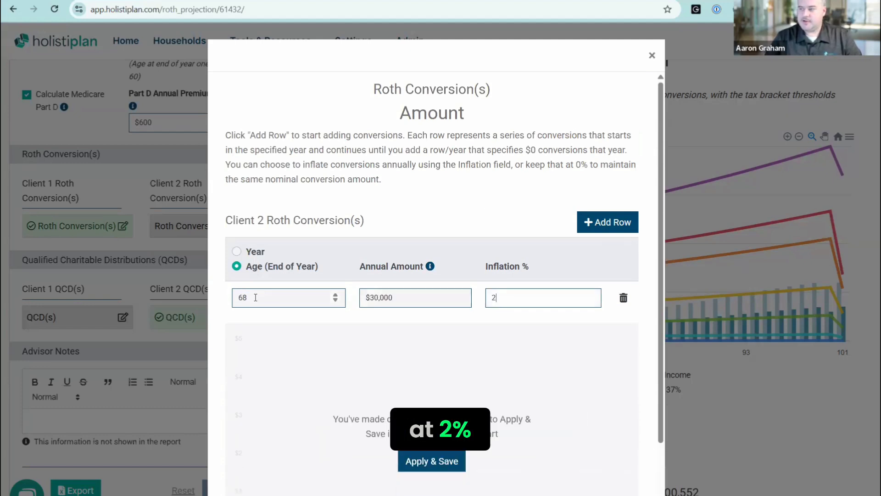
# Add a second Client 2 Roth conversion row starting at age 71 with $50,000 a year and 2% inflation
pyautogui.click(597, 222)
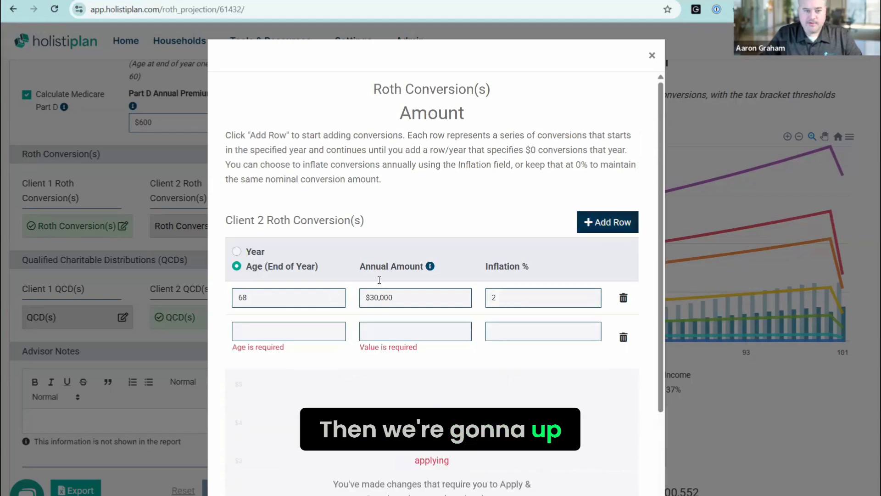
pyautogui.tripleClick(288, 340)
pyautogui.click(288, 339)
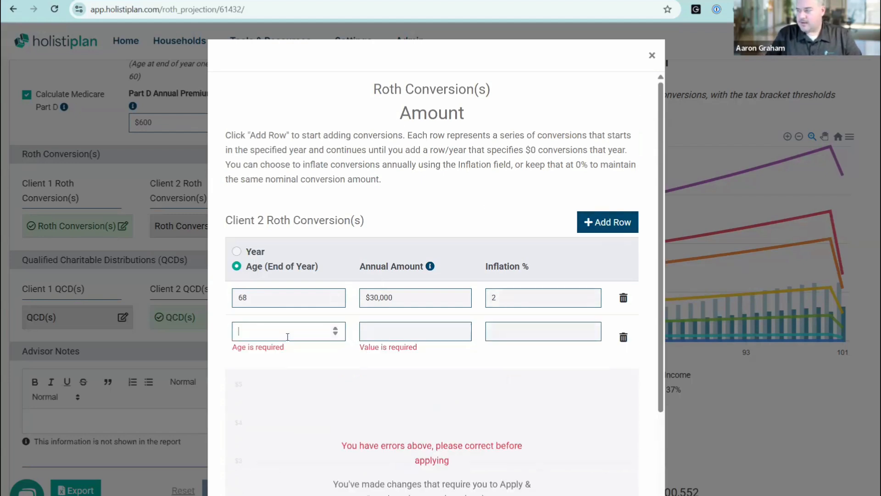
pyautogui.write('71')
pyautogui.press('Tab')
pyautogui.write('50,0')
pyautogui.write('0000')
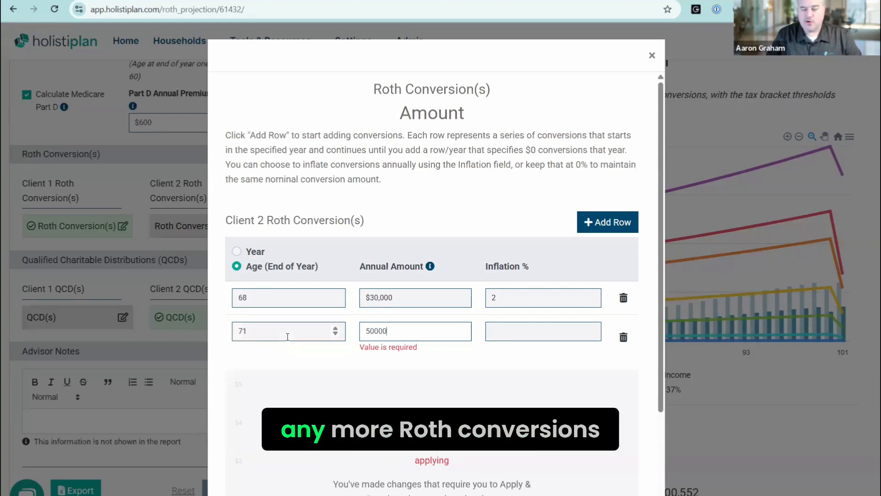
pyautogui.press('Tab')
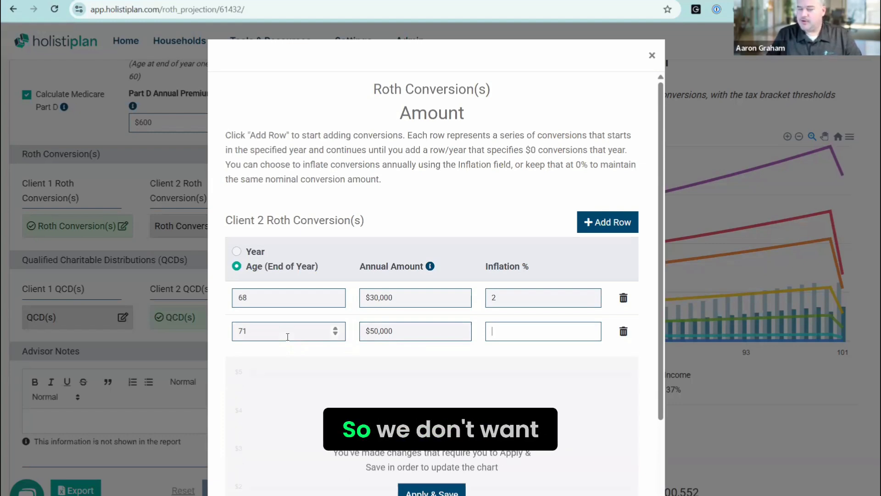
# Add a Client 2 Roth conversion row starting at age 75 with $20,000 a year and 2% inflation, and save the schedule
pyautogui.click(603, 221)
pyautogui.click(252, 369)
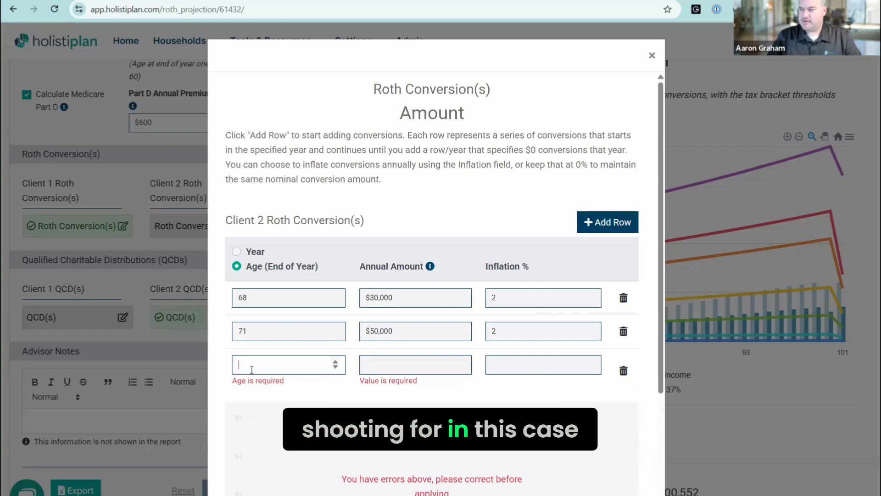
pyautogui.write('75')
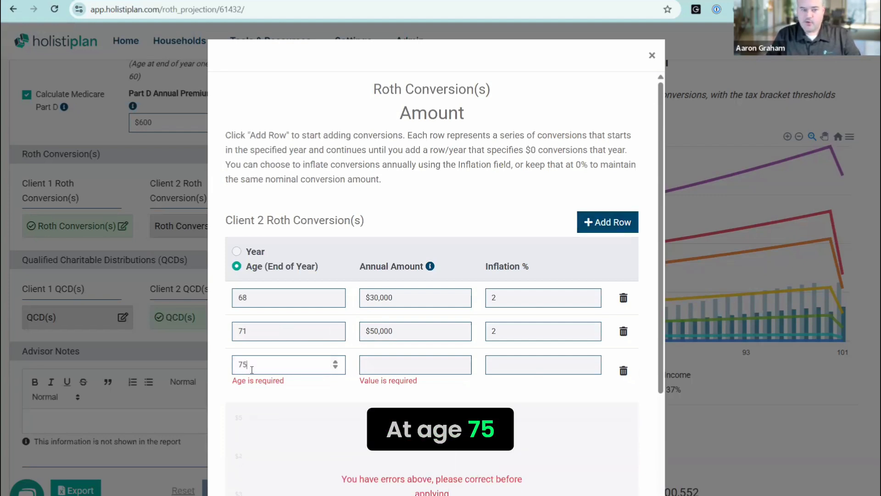
pyautogui.press('Tab')
pyautogui.write('20000')
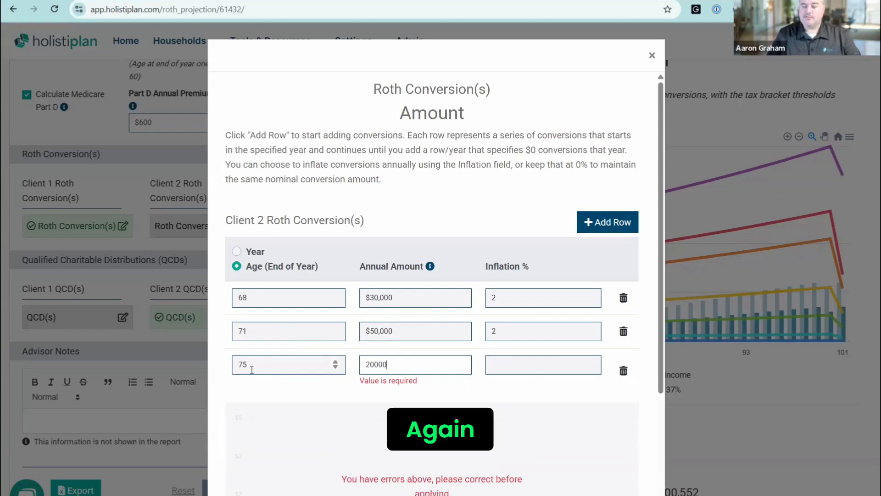
pyautogui.press('Tab')
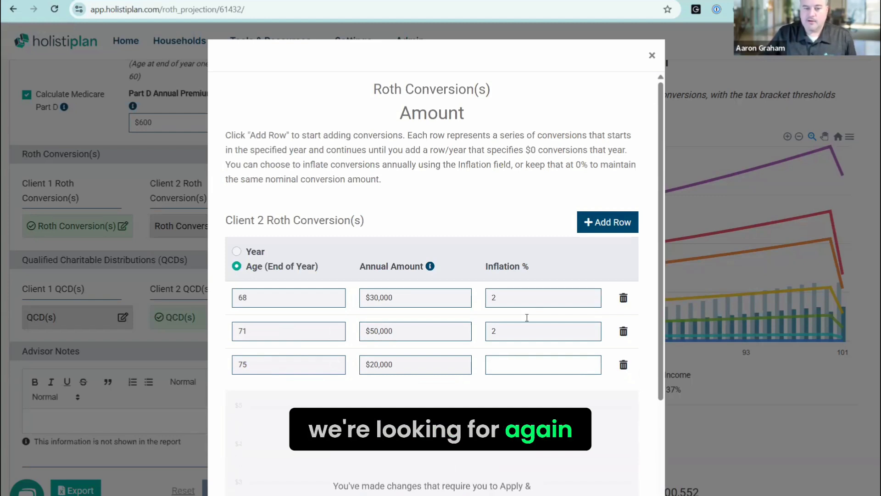
pyautogui.scroll(-3, 488, 308)
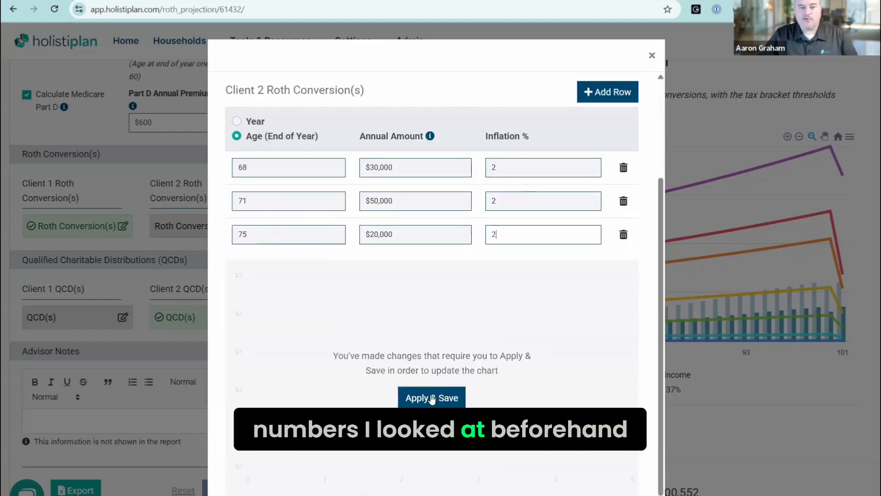
pyautogui.click(454, 395)
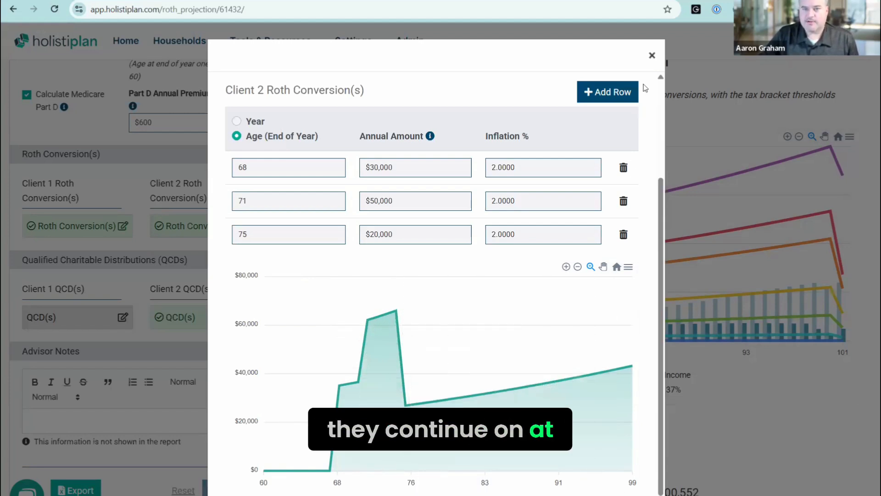
pyautogui.click(652, 56)
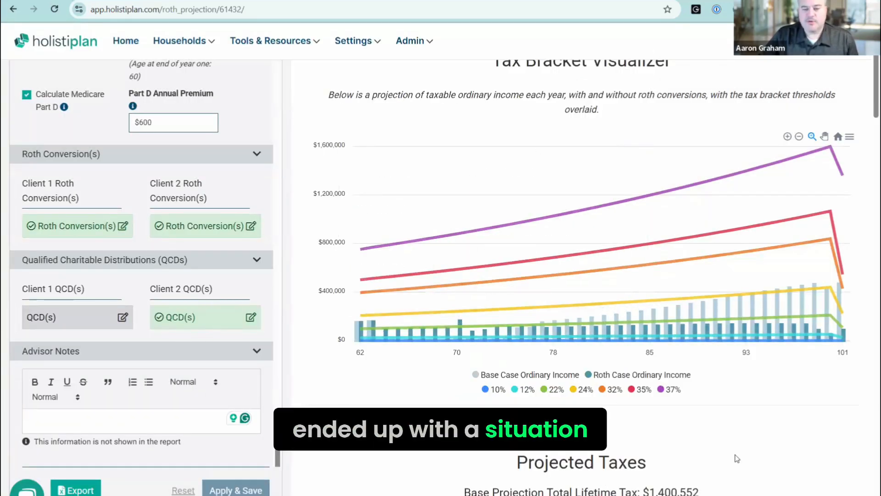
# Hide the 32%, 35% and 37% bracket lines in the Tax Bracket Visualizer chart, keeping the 24% line shown
pyautogui.scroll(-2, 472, 334)
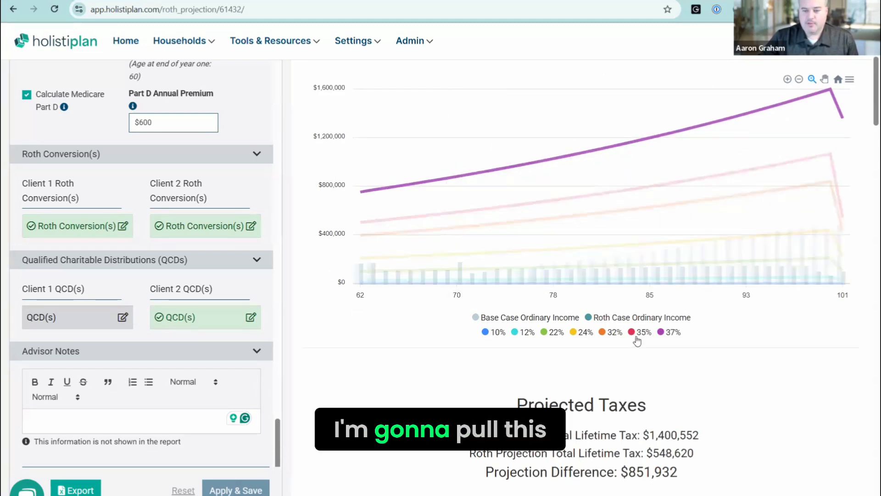
pyautogui.click(669, 332)
pyautogui.click(603, 337)
pyautogui.click(639, 333)
pyautogui.click(582, 337)
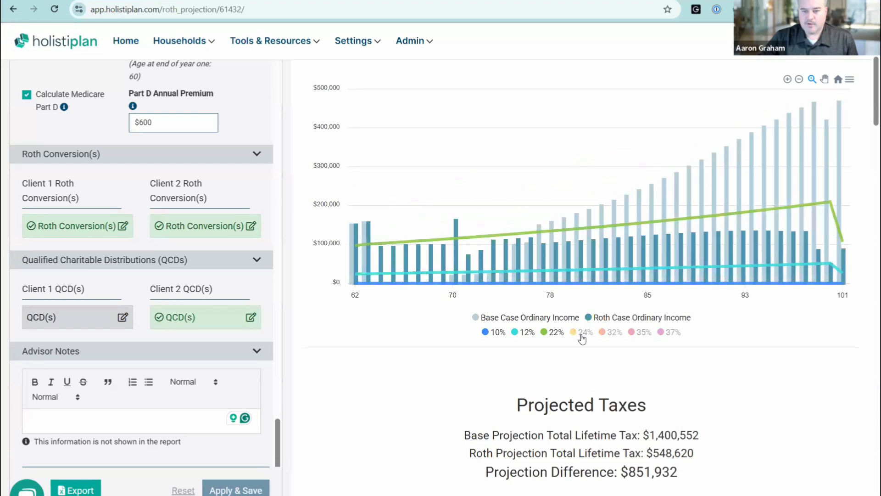
pyautogui.click(602, 334)
pyautogui.click(579, 333)
pyautogui.click(610, 335)
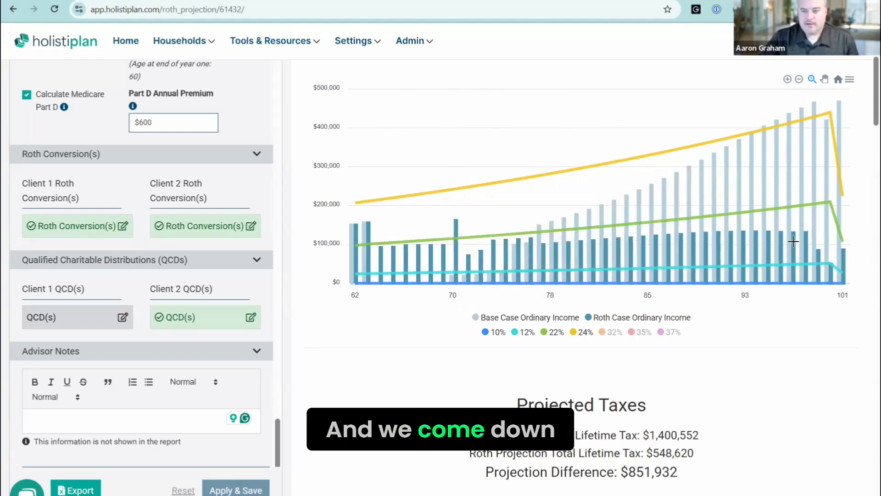
# Review the base and Roth case comparisons for projected taxes, IRMAA surcharges and portfolio value
pyautogui.scroll(-4, 734, 309)
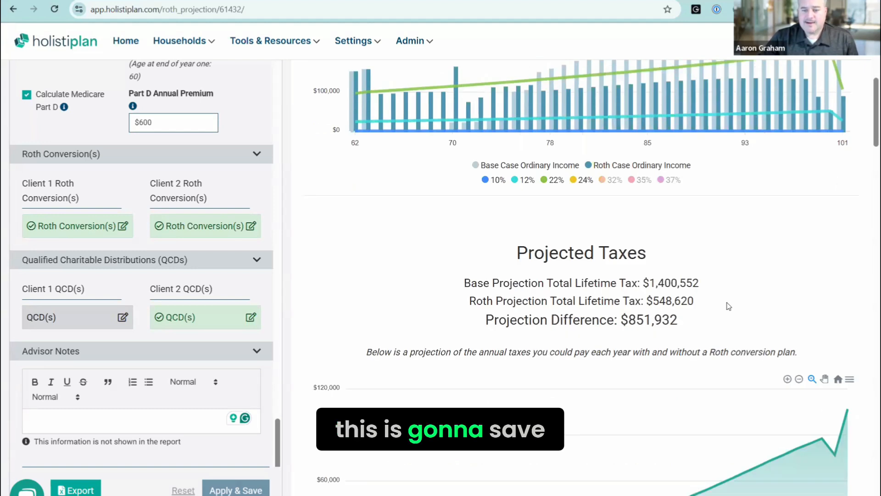
pyautogui.scroll(-2, 691, 315)
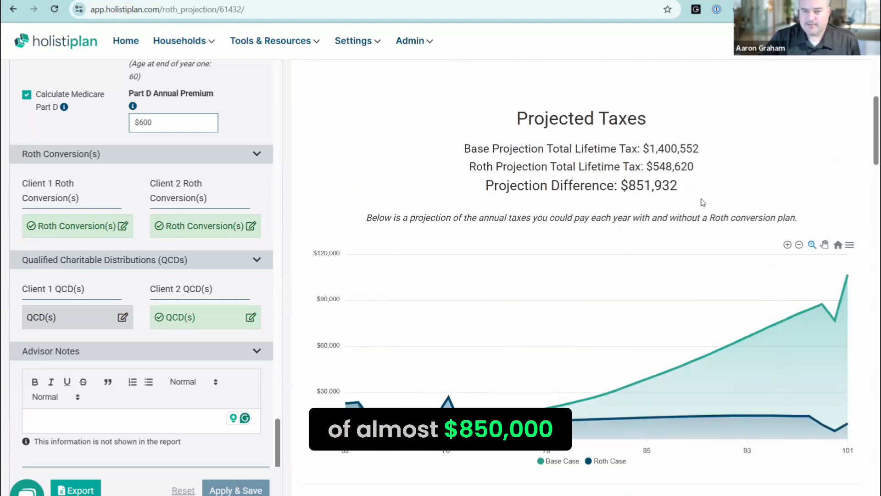
pyautogui.scroll(-7, 576, 297)
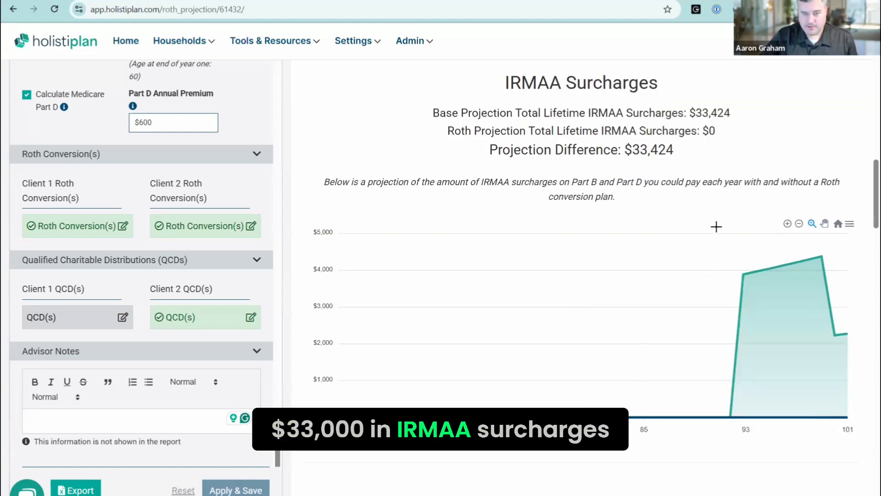
pyautogui.scroll(-5, 683, 234)
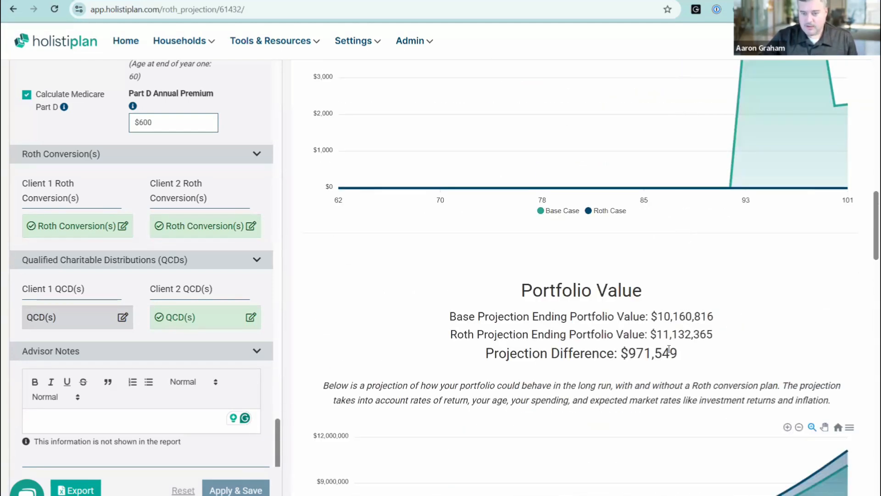
# Examine the ending portfolio value difference and compare the asset-type breakdown at age 101 between the base and Roth cases
pyautogui.doubleClick(691, 353)
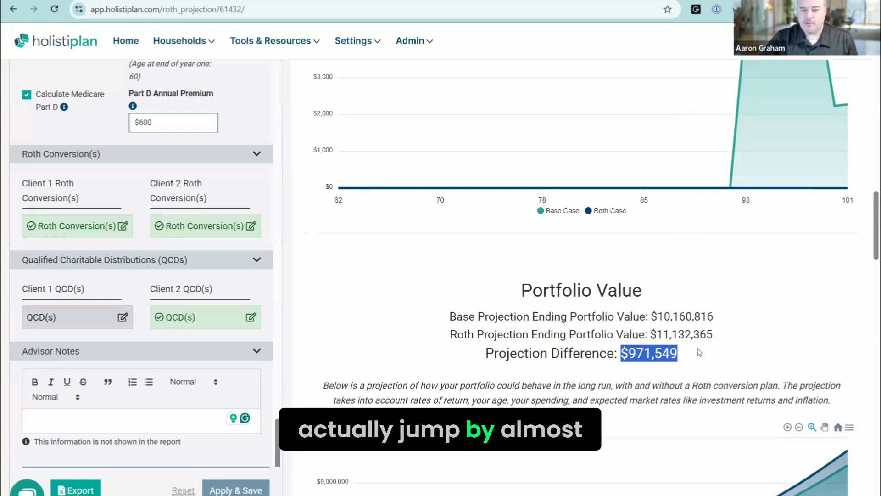
pyautogui.scroll(-3, 700, 352)
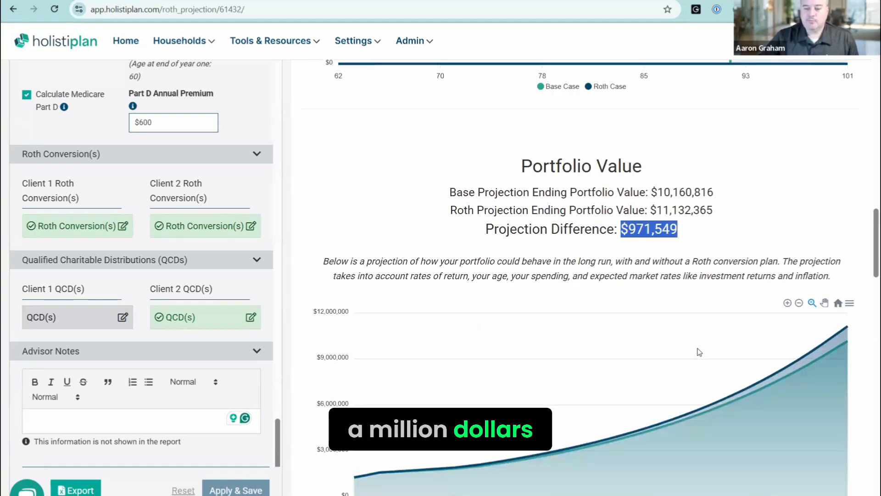
pyautogui.scroll(-12, 700, 352)
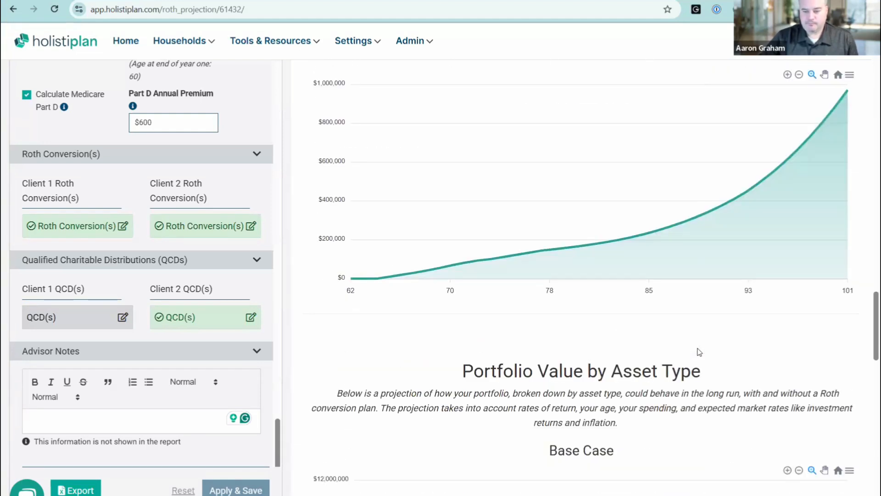
pyautogui.scroll(-7, 700, 352)
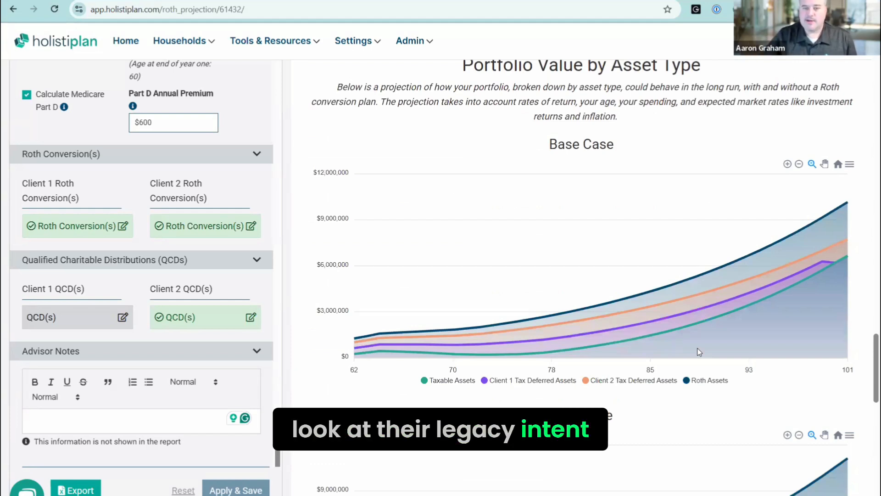
pyautogui.scroll(-1, 805, 205)
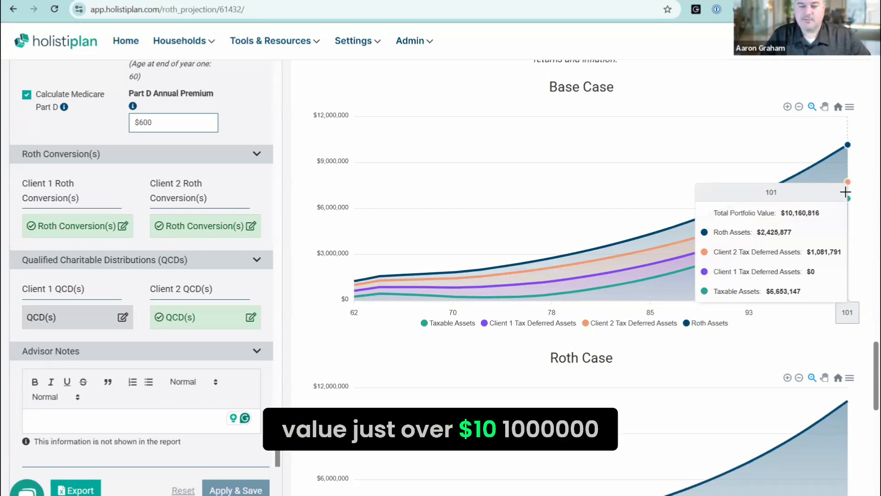
pyautogui.scroll(-2, 846, 192)
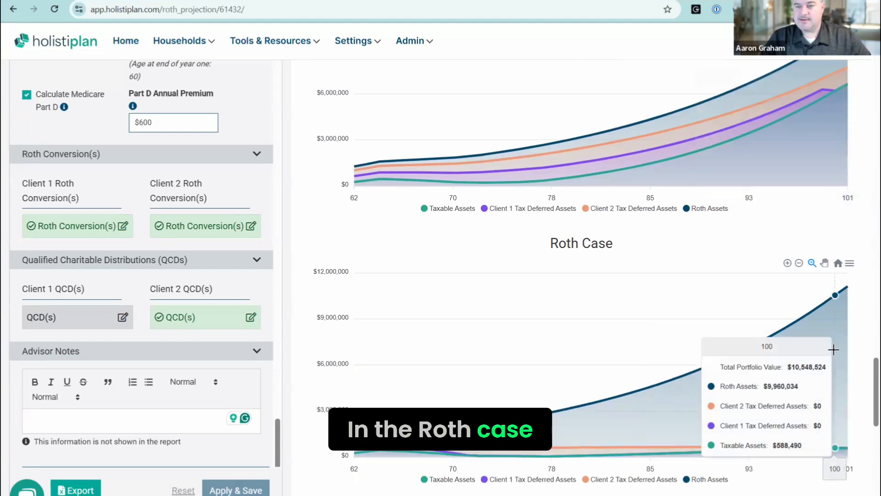
pyautogui.scroll(2, 834, 350)
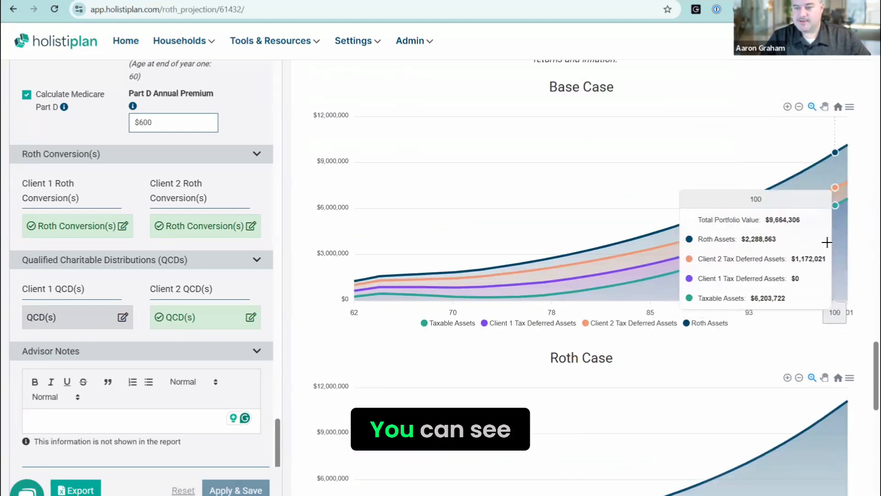
pyautogui.scroll(-2, 835, 354)
pyautogui.scroll(-1, 844, 345)
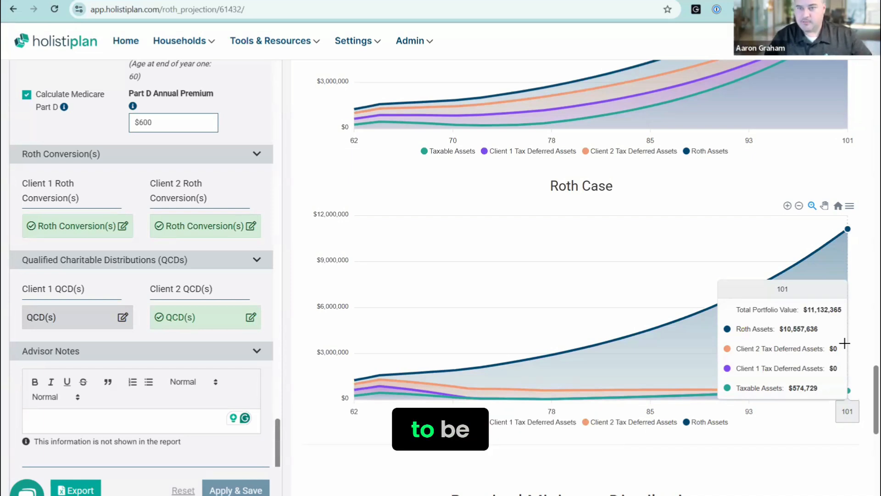
# Compare the projected Required Minimum Distributions for the base and Roth cases, and check the report's assumptions
pyautogui.scroll(-5, 844, 343)
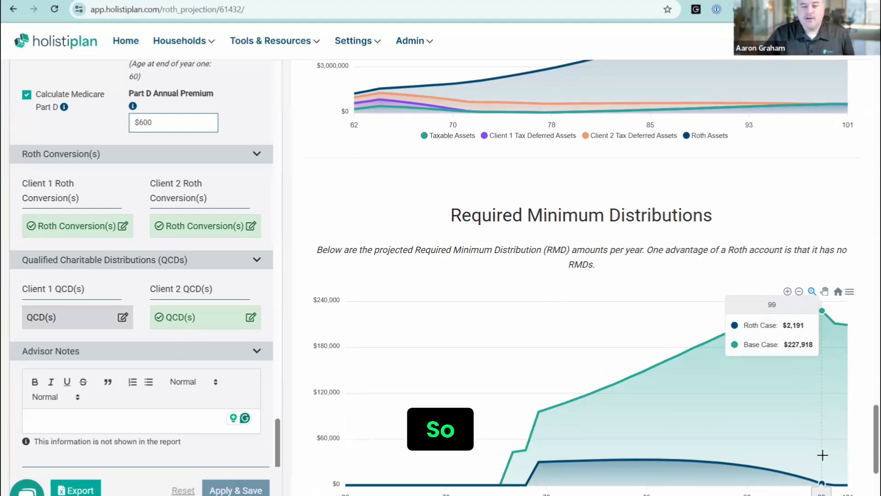
pyautogui.scroll(-1, 823, 455)
pyautogui.scroll(-3, 793, 456)
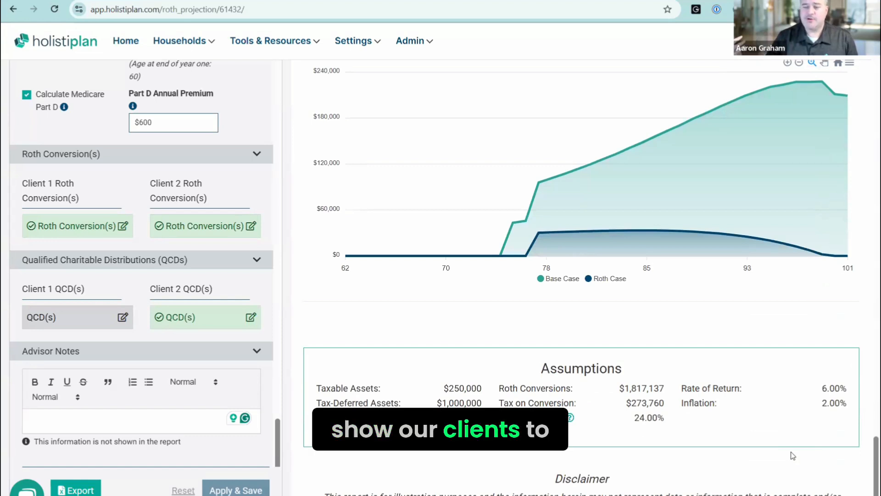
# Revisit the projected lifetime tax comparison, the Portfolio Value chart and the Portfolio Value Difference chart
pyautogui.scroll(20, 791, 451)
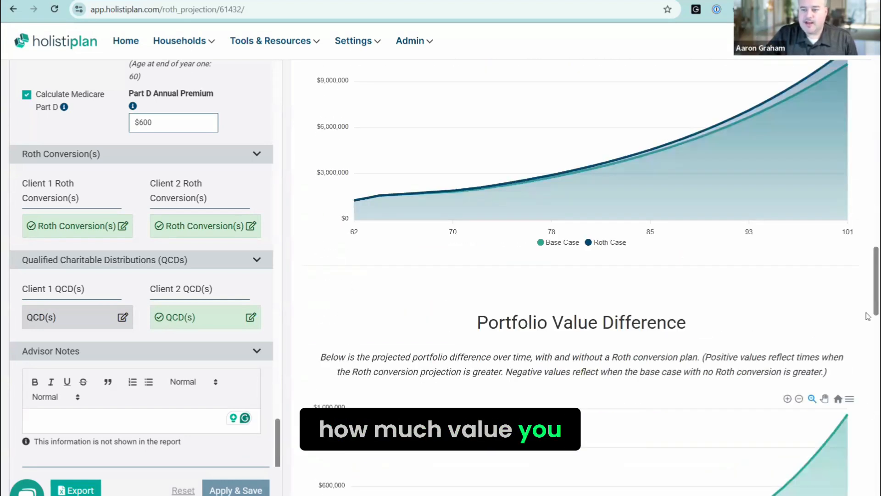
pyautogui.scroll(1, 867, 159)
pyautogui.scroll(10, 867, 160)
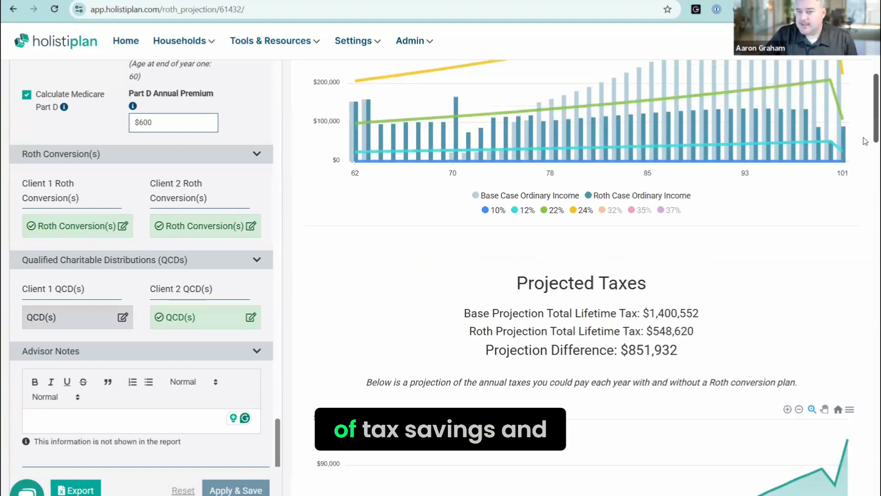
pyautogui.scroll(-1, 864, 139)
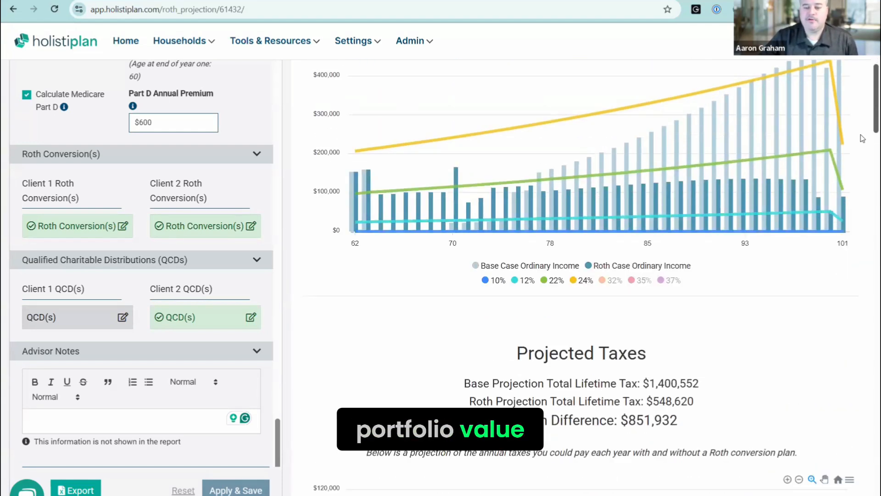
pyautogui.scroll(-10, 860, 212)
pyautogui.scroll(-14, 858, 239)
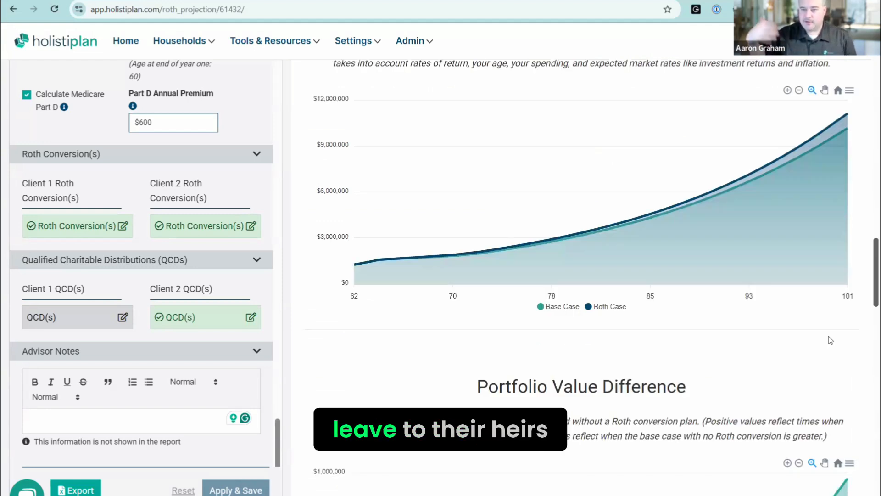
pyautogui.scroll(-10, 817, 342)
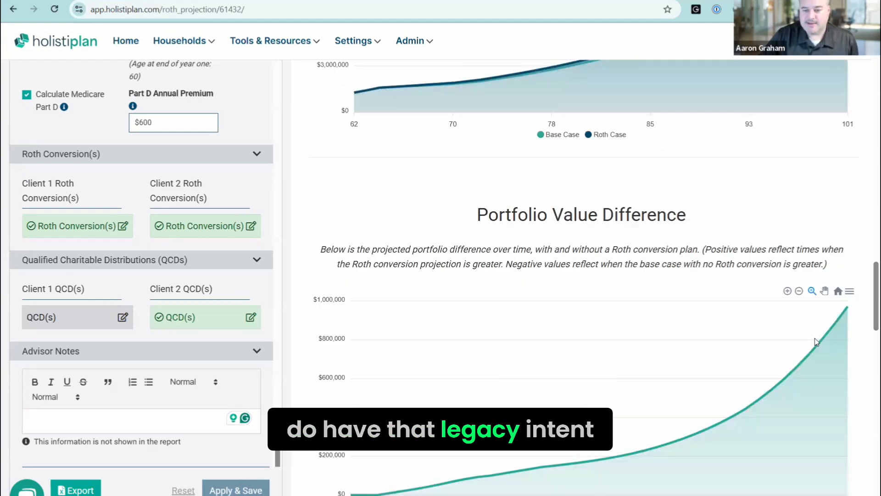